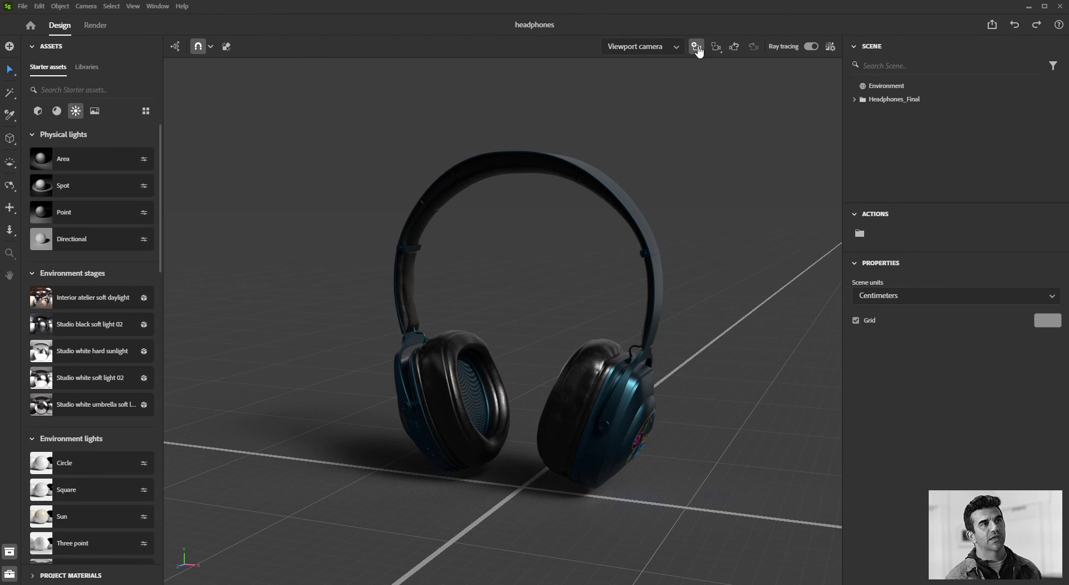
Add a camera from the current view and orbit it to an elevated three-quarter view of the headphones
click(697, 48)
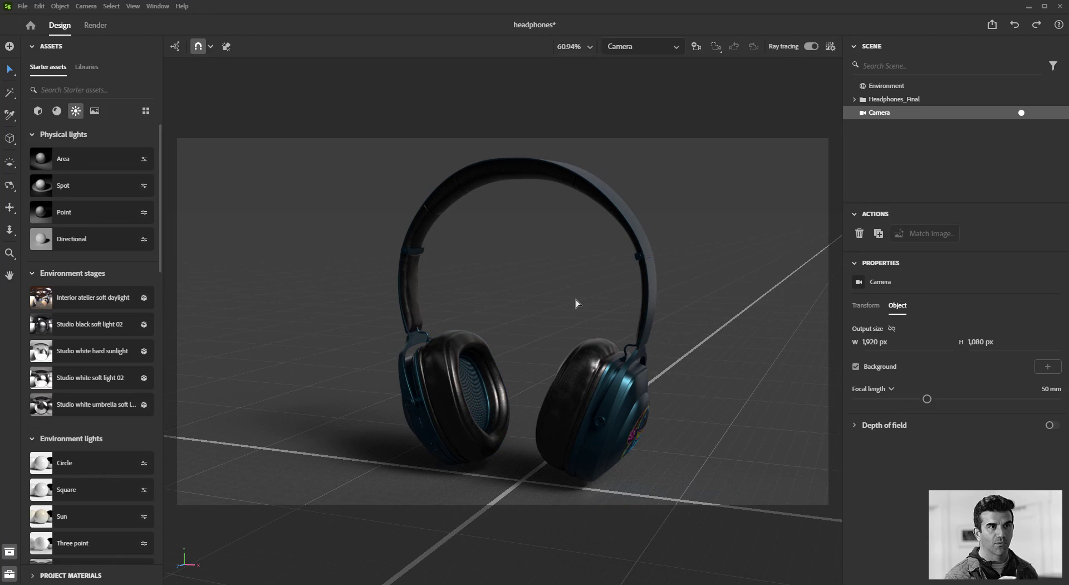
right_drag(656, 283, 570, 310)
mouse_move(571, 310)
alt+mouse_down()
mouse_move(611, 301)
mouse_move(717, 308)
mouse_move(650, 303)
alt+mouse_up()
scroll(591, 297, down, 5)
scroll(605, 300, up, 4)
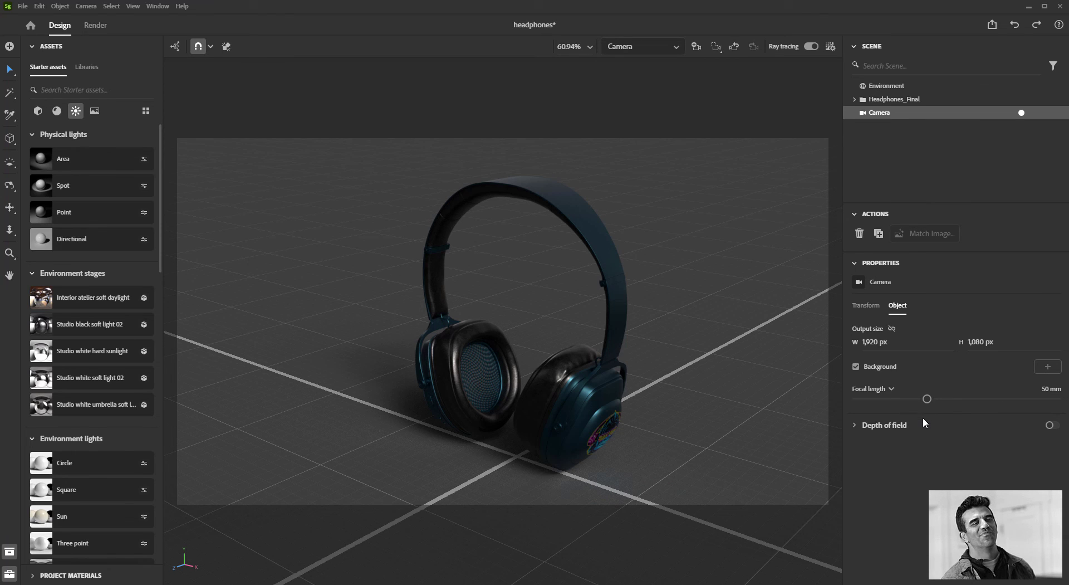
Try the camera's focal length at 64 mm, 12 mm and 120 mm while viewing the headphones from different angles
drag(928, 399, 905, 418)
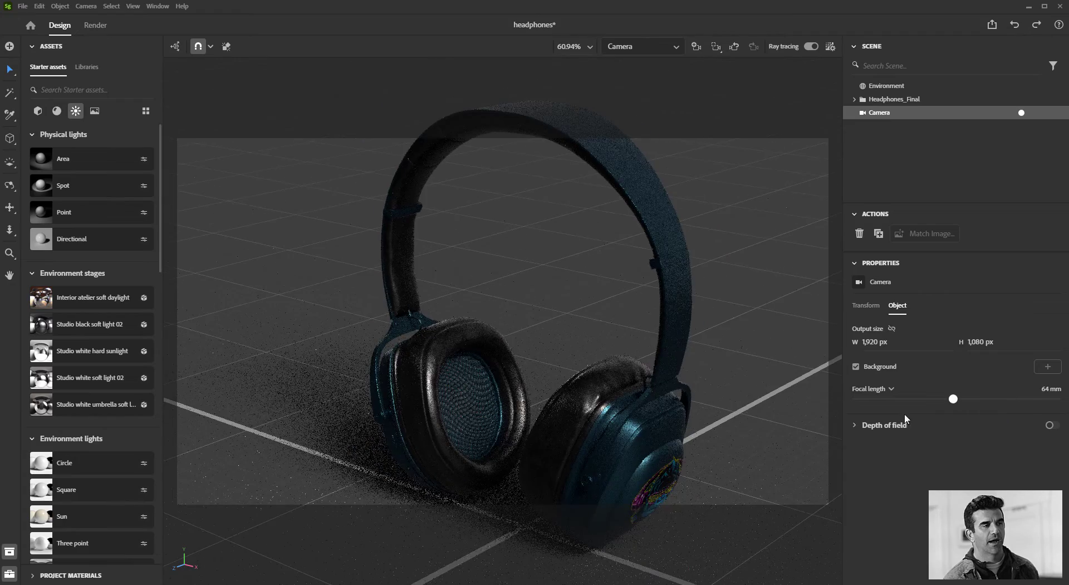
right_drag(707, 363, 401, 351)
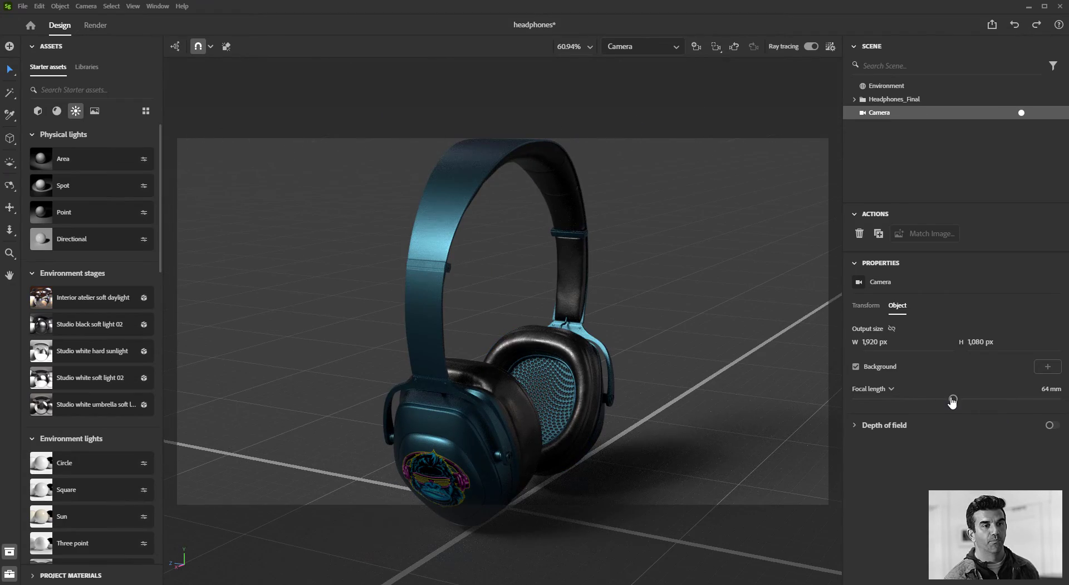
drag(954, 399, 771, 392)
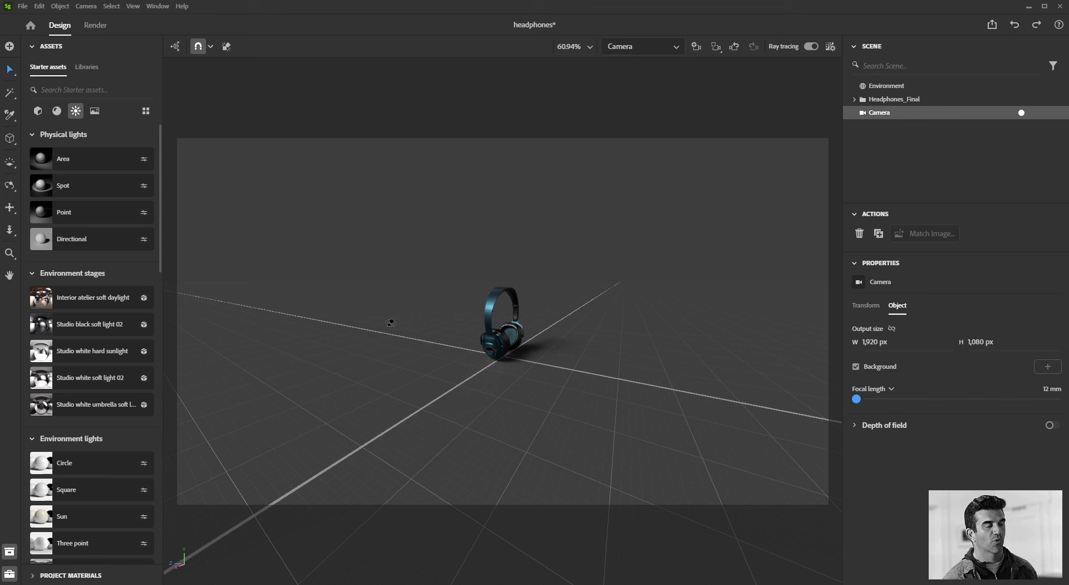
alt+right_drag(411, 321, 540, 354)
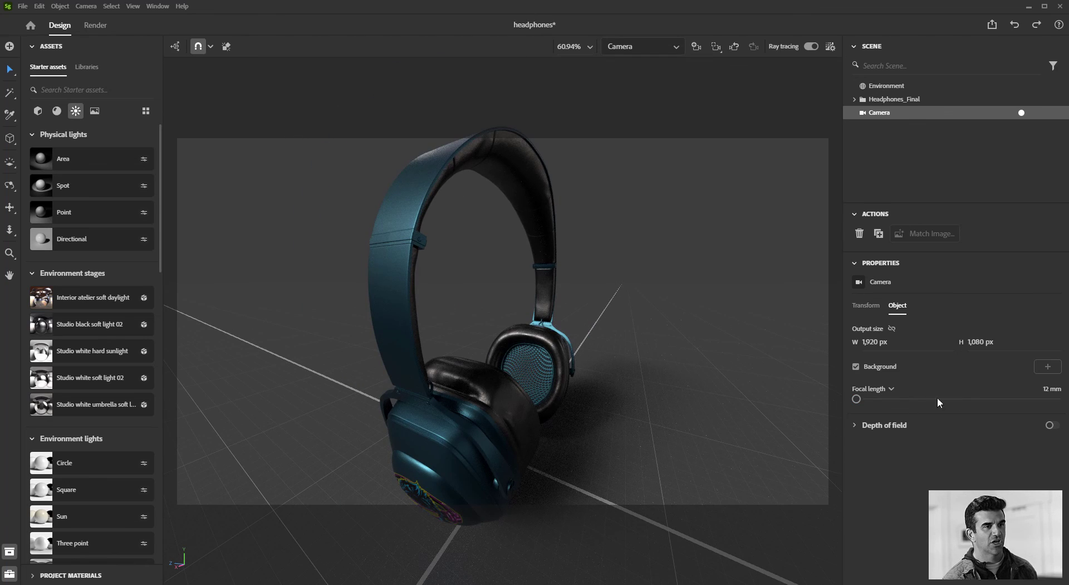
drag(857, 398, 1066, 403)
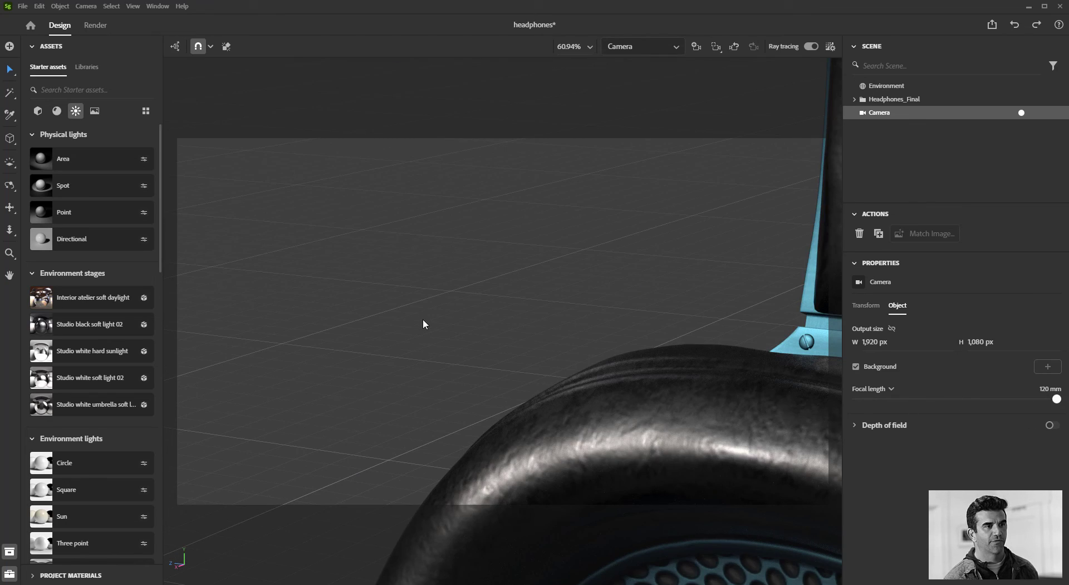
Set the camera's focal length to 85 mm and frame the headphones in a close three-quarter view
key(f)
alt+right_drag(455, 328, 514, 330)
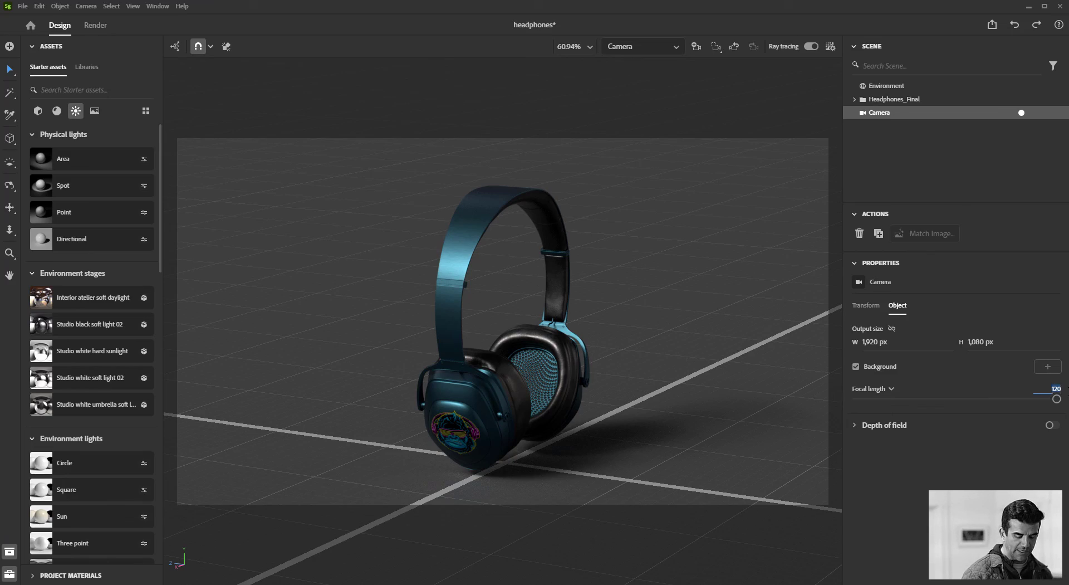
text(85)
key(Return)
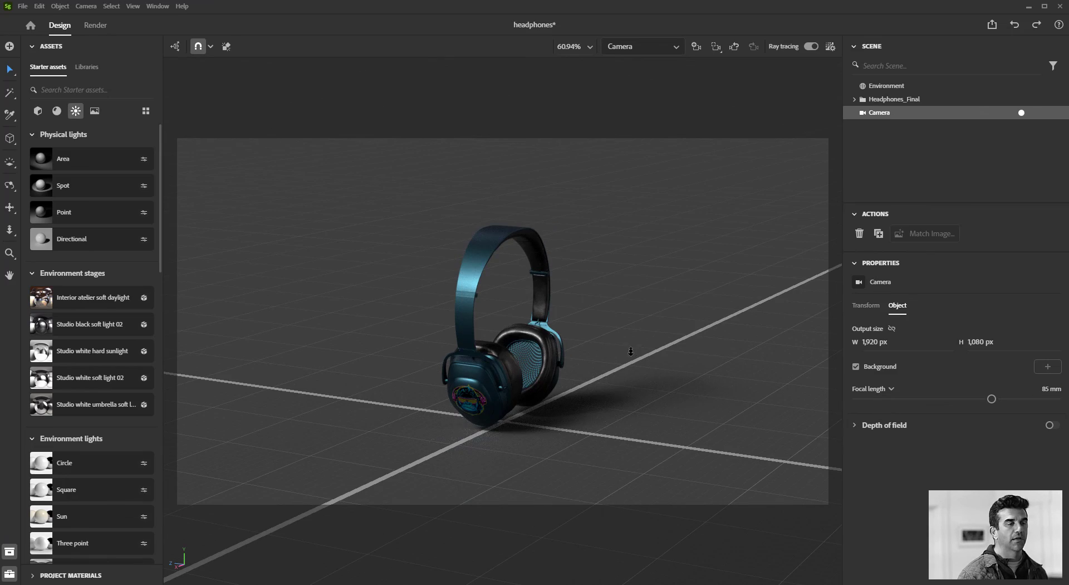
scroll(631, 351, up, 5)
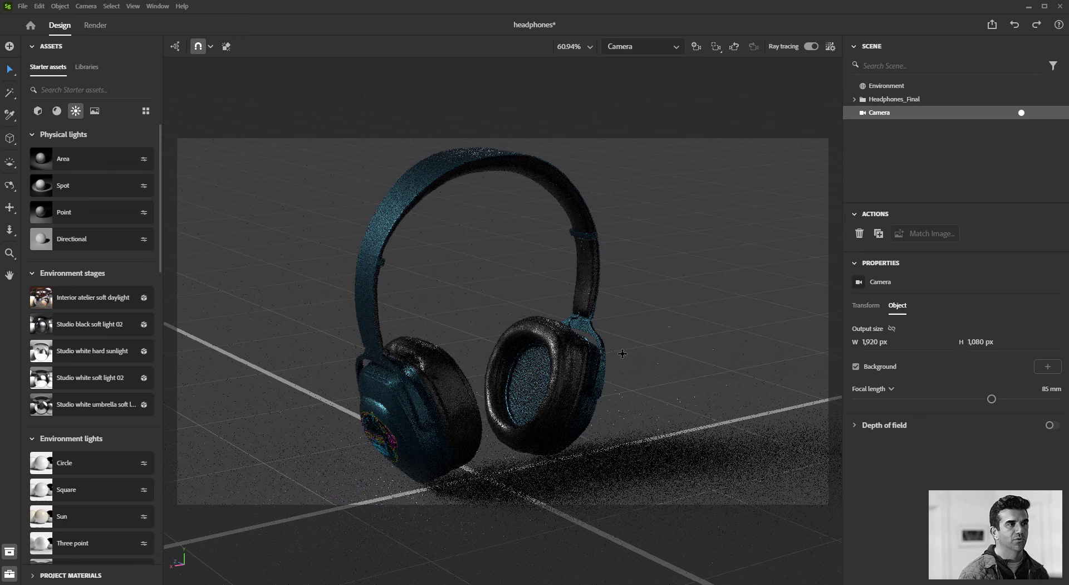
middle_drag(622, 354, 629, 364)
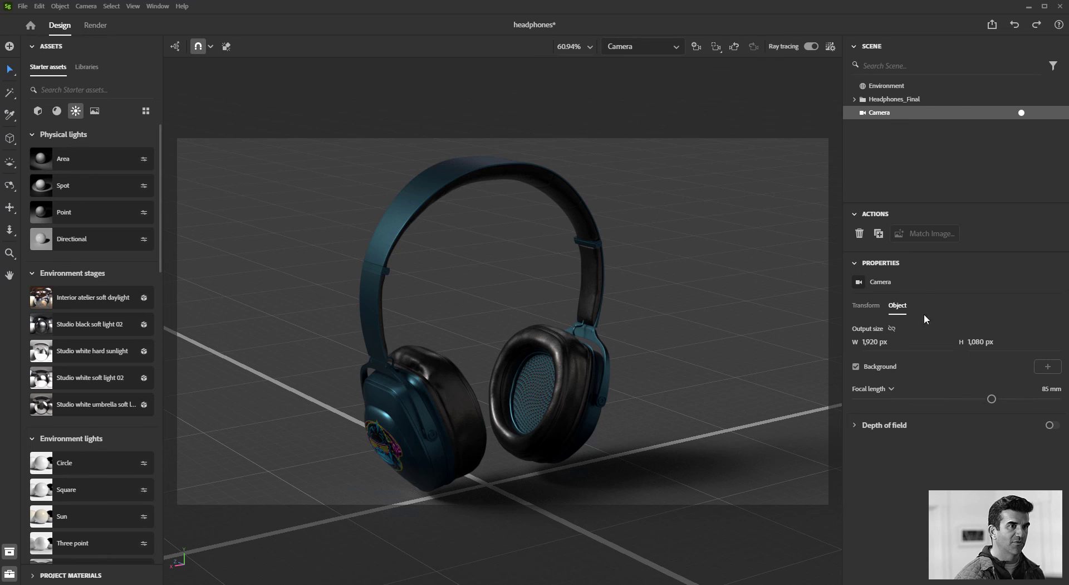
Set the camera's output size to 1,080 px wide by 1,920 px high and enlarge the headphones within the portrait frame
click(885, 342)
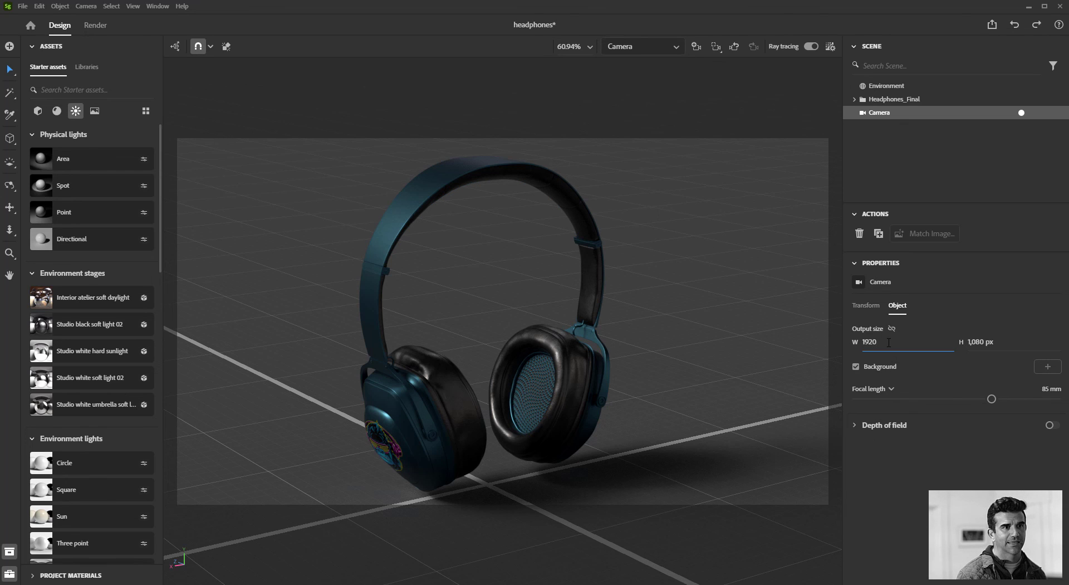
drag(889, 342, 830, 337)
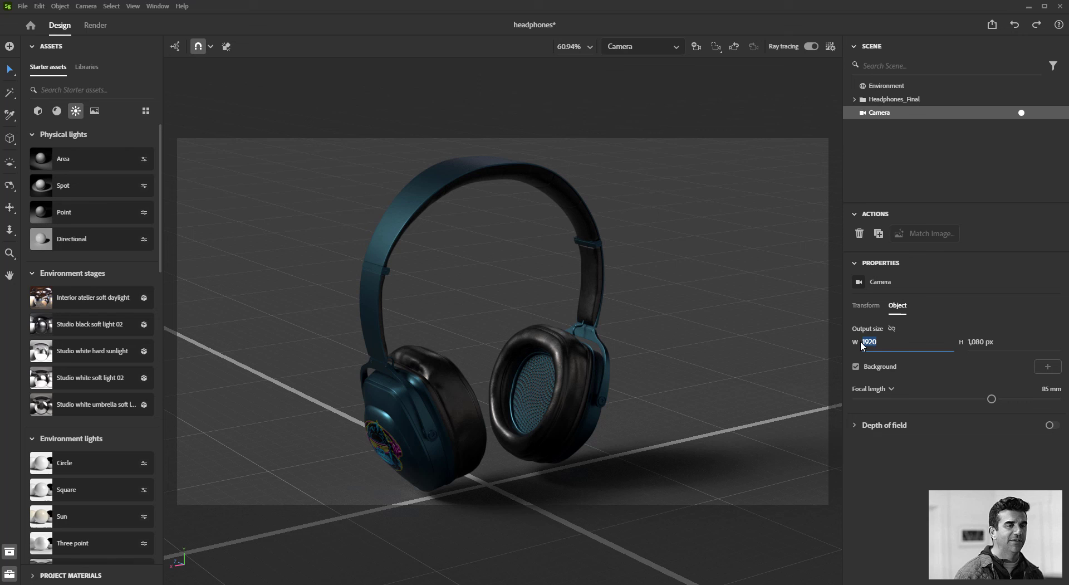
text(1,080)
key(Return)
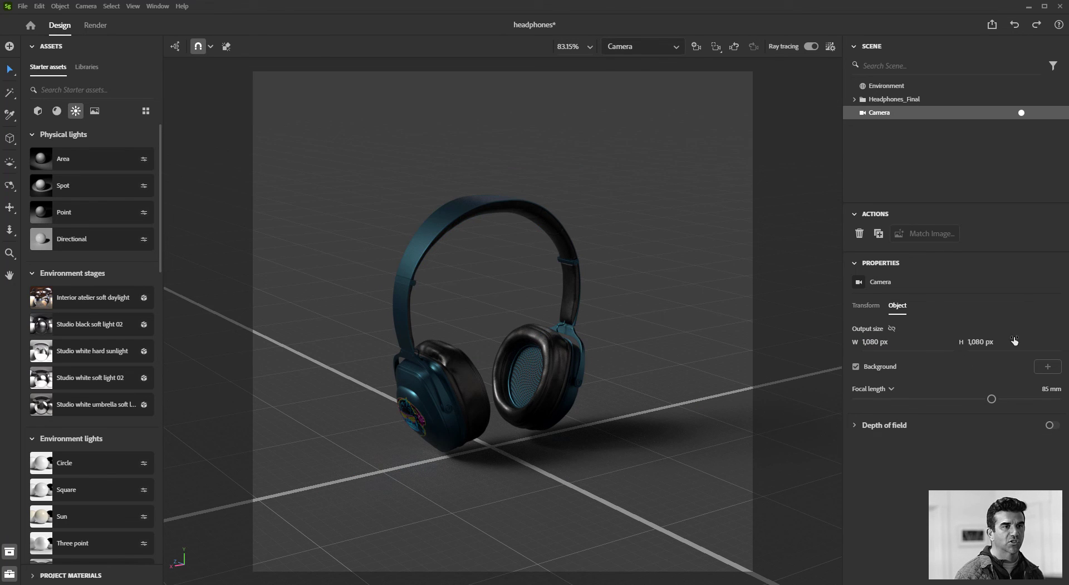
click(990, 343)
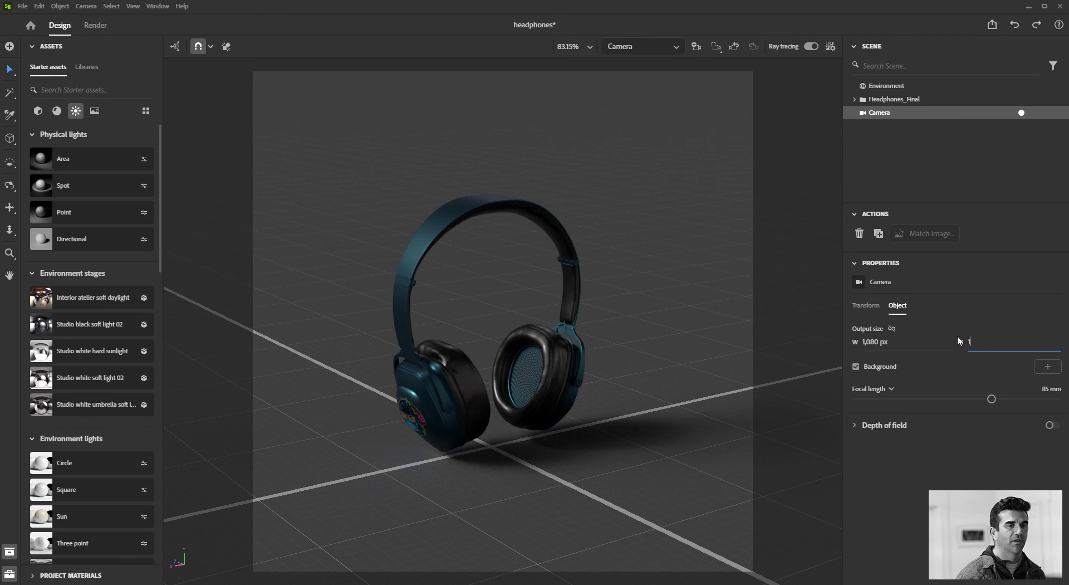
text(1,920)
key(Return)
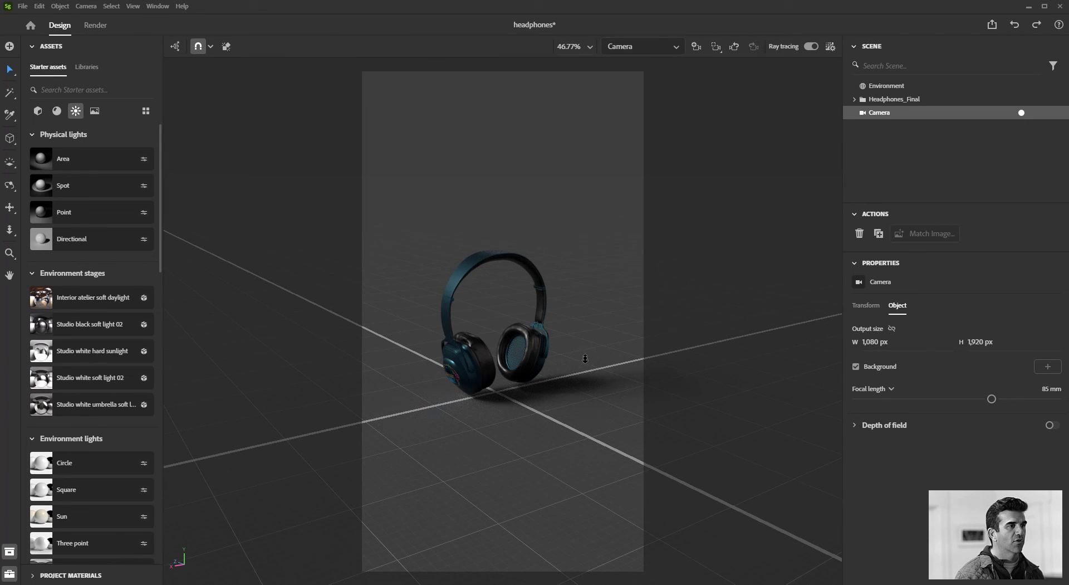
scroll(584, 358, up, 5)
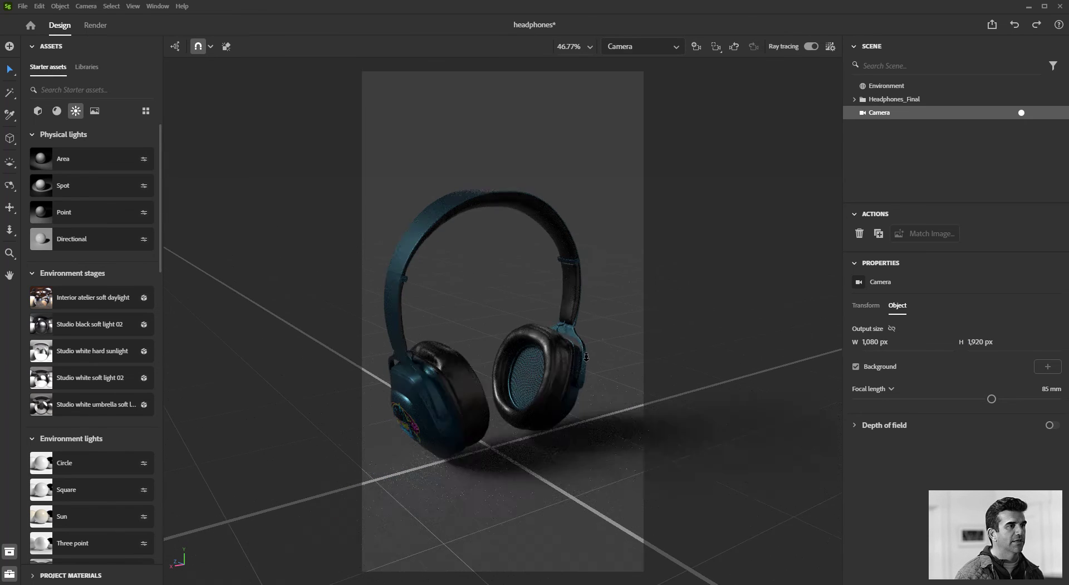
Set the output width to 1,920 px with linked proportions, and set the height to 1,920 px after unlinking them
click(889, 344)
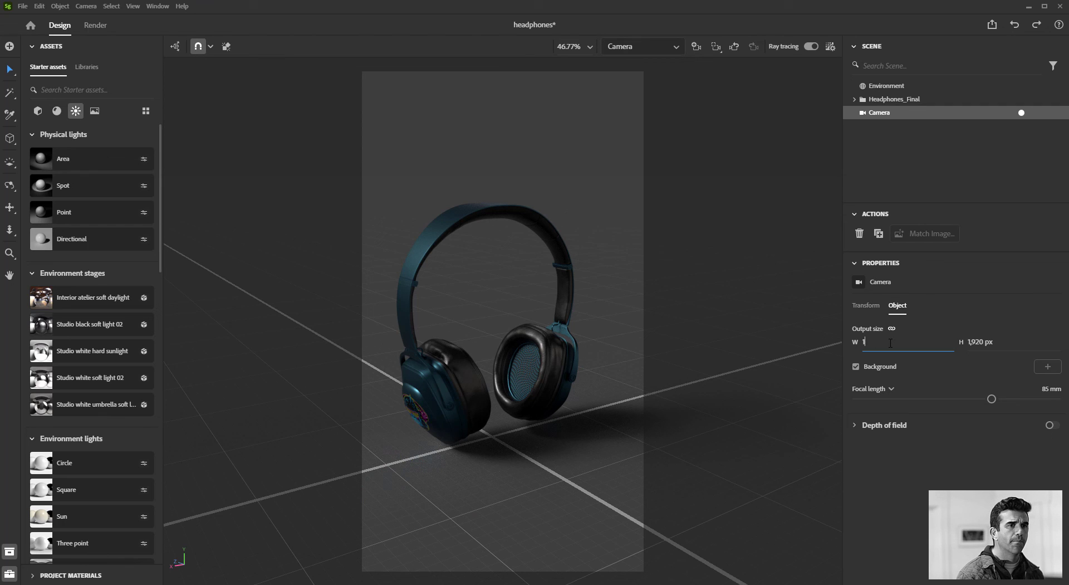
text(1,920)
key(Return)
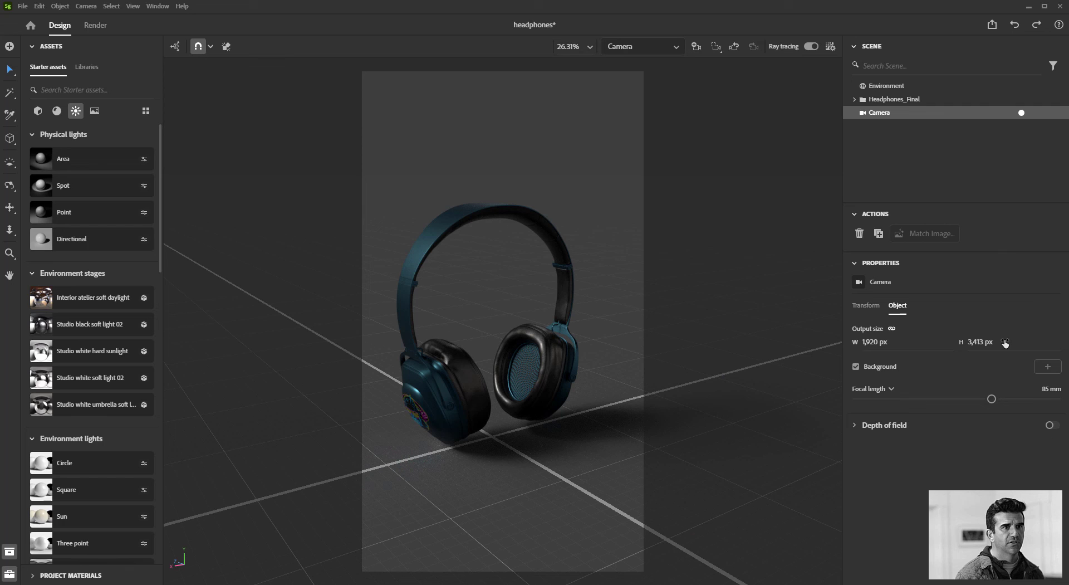
click(892, 329)
click(973, 342)
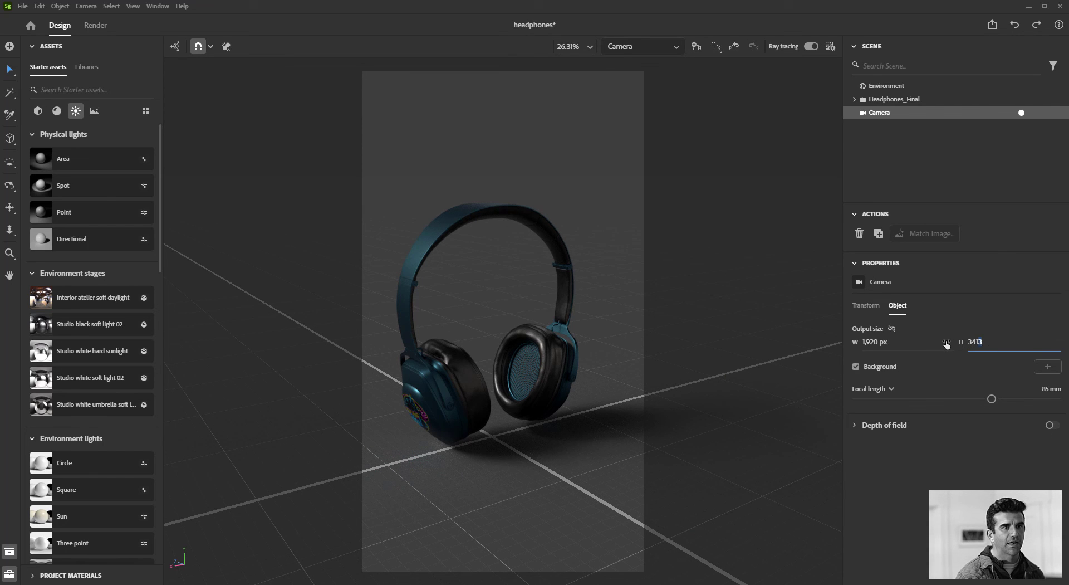
text(1,920)
key(Return)
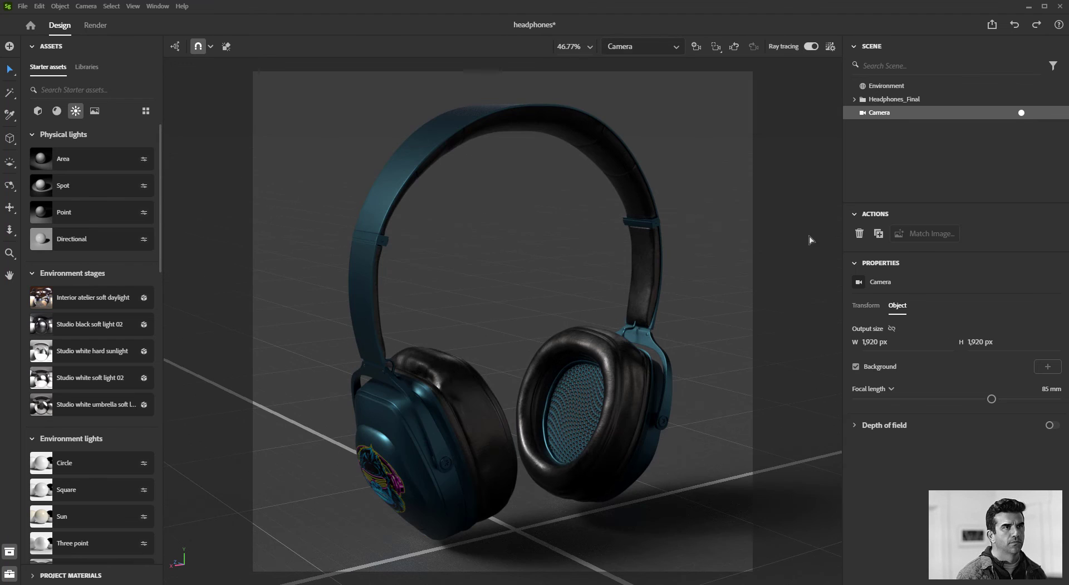
Enable the camera's depth of field while ray tracing is off, and turn ray tracing back on to preview the blur
click(811, 46)
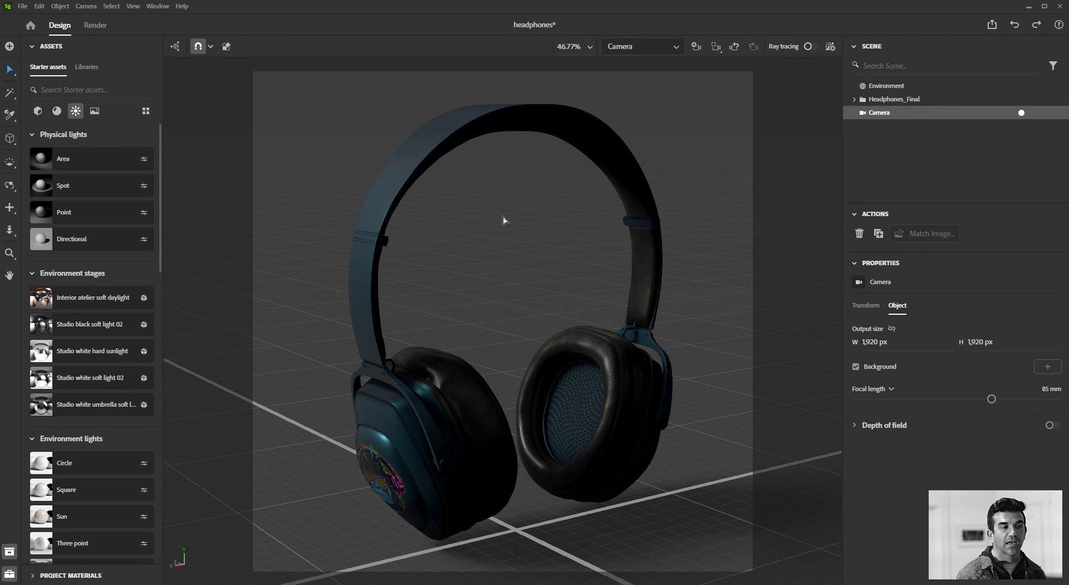
click(1052, 425)
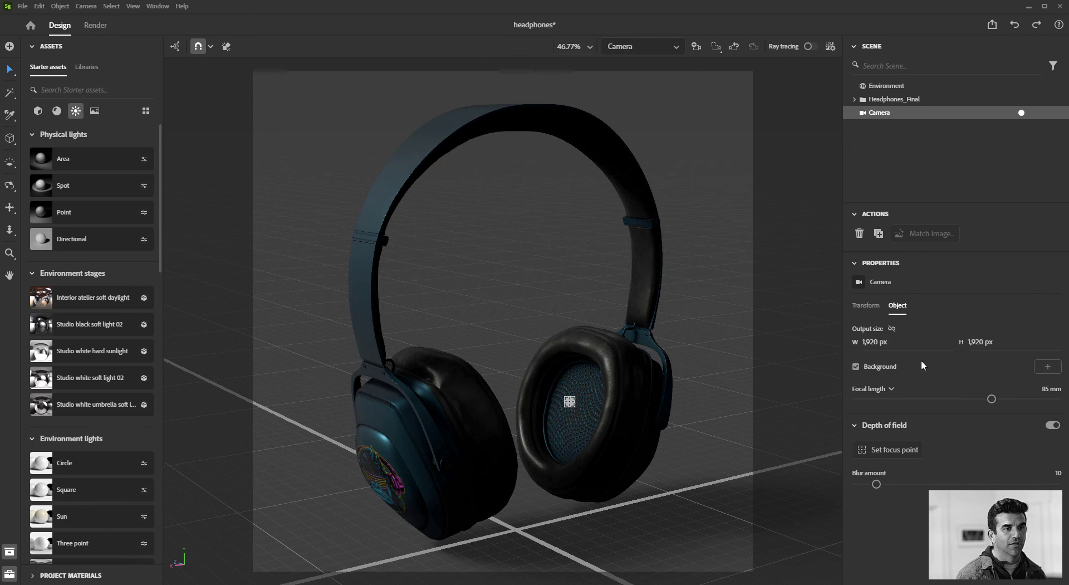
click(808, 47)
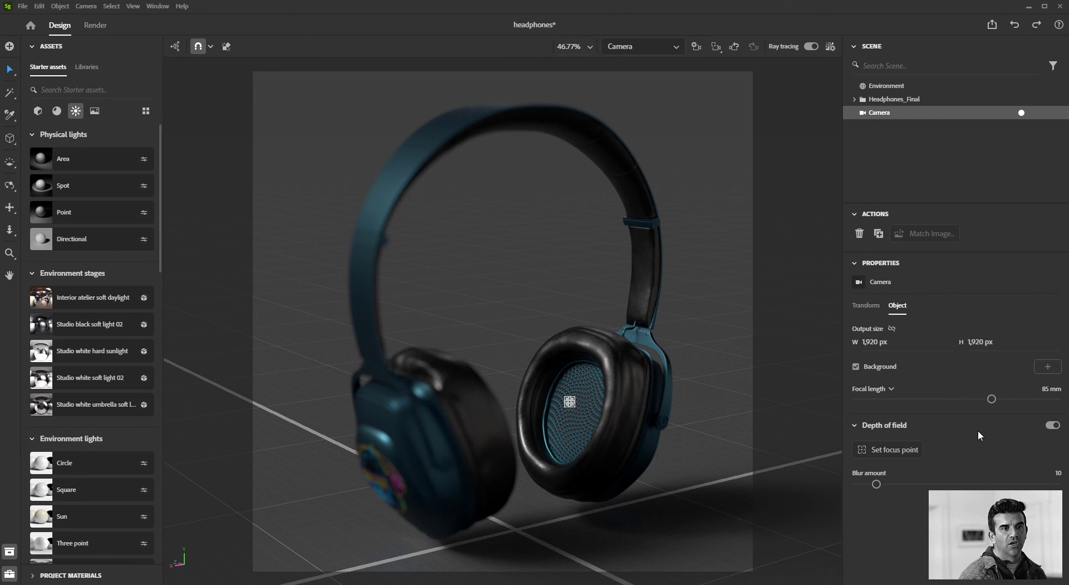
Set the depth-of-field focus point on the gorilla graphic of the front ear cup and raise the blur amount to 41
click(886, 455)
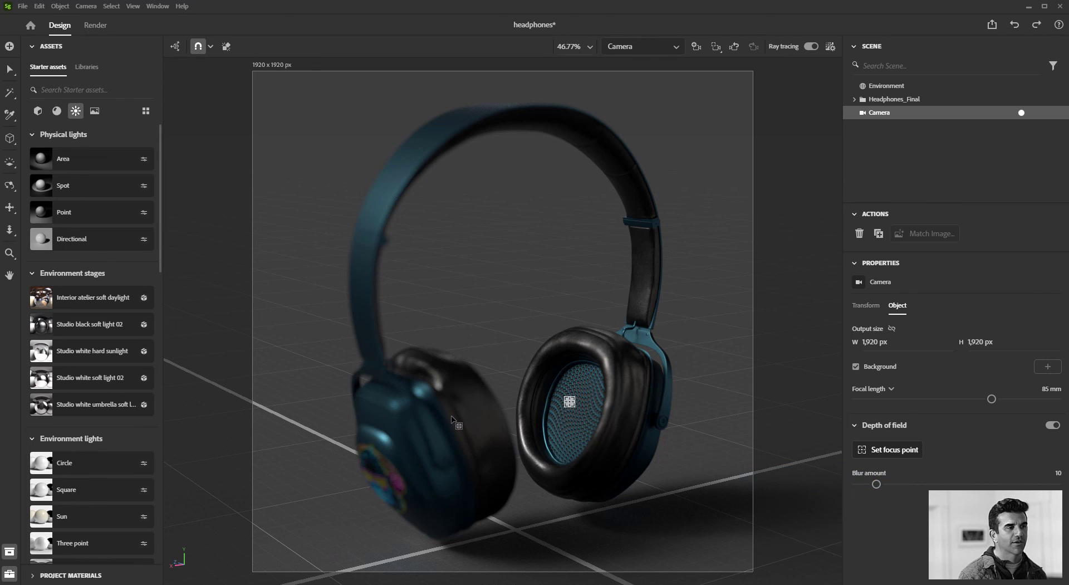
click(378, 485)
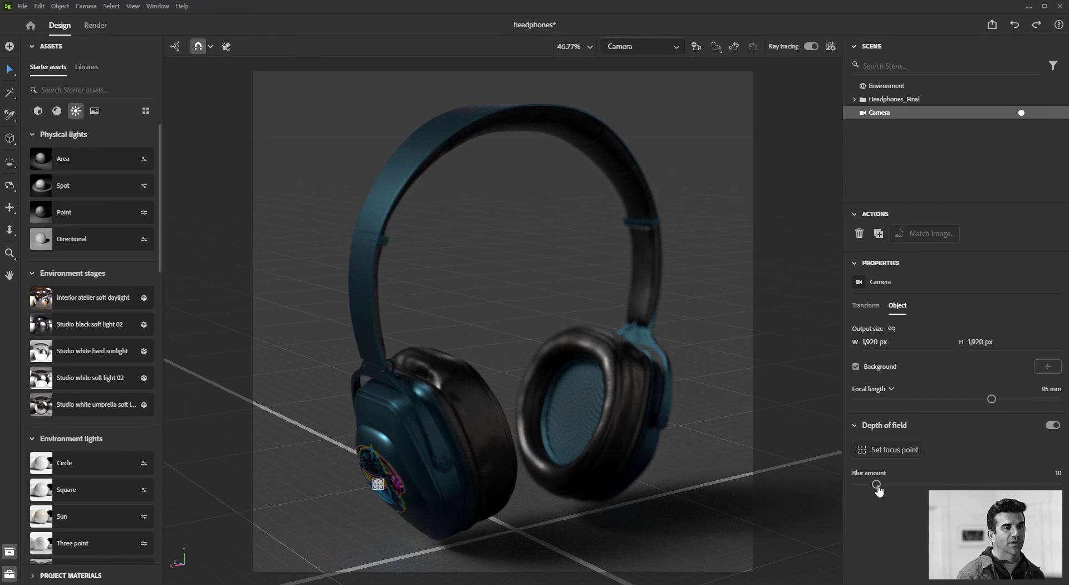
drag(878, 489, 939, 484)
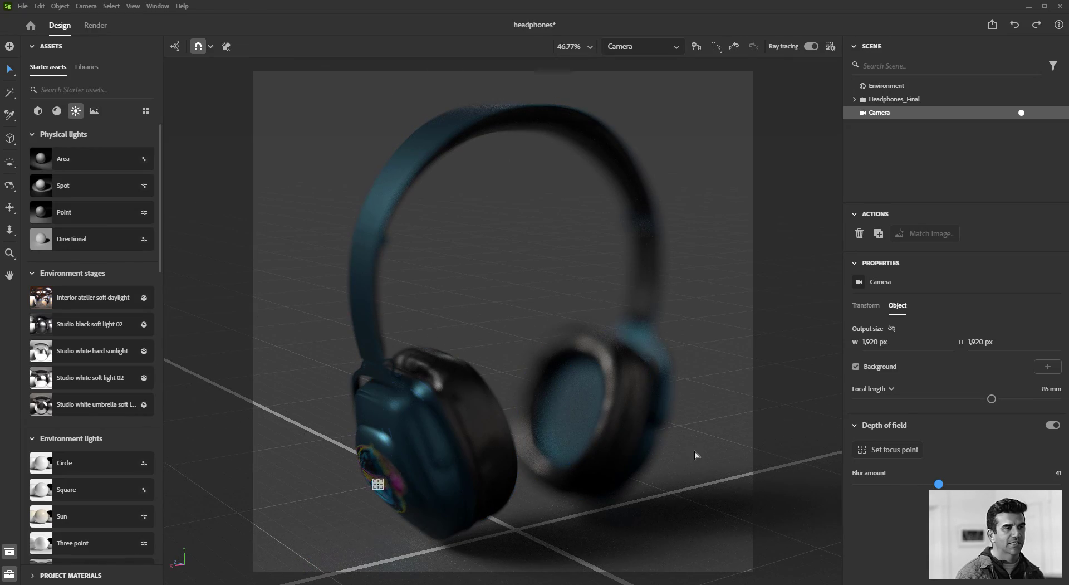
Frame a close-up of the gorilla graphic on the ear cup with the camera and reduce the blur amount to 15.7
drag(479, 429, 648, 385)
right_drag(647, 384, 663, 383)
middle_drag(604, 388, 609, 345)
scroll(609, 346, up, 3)
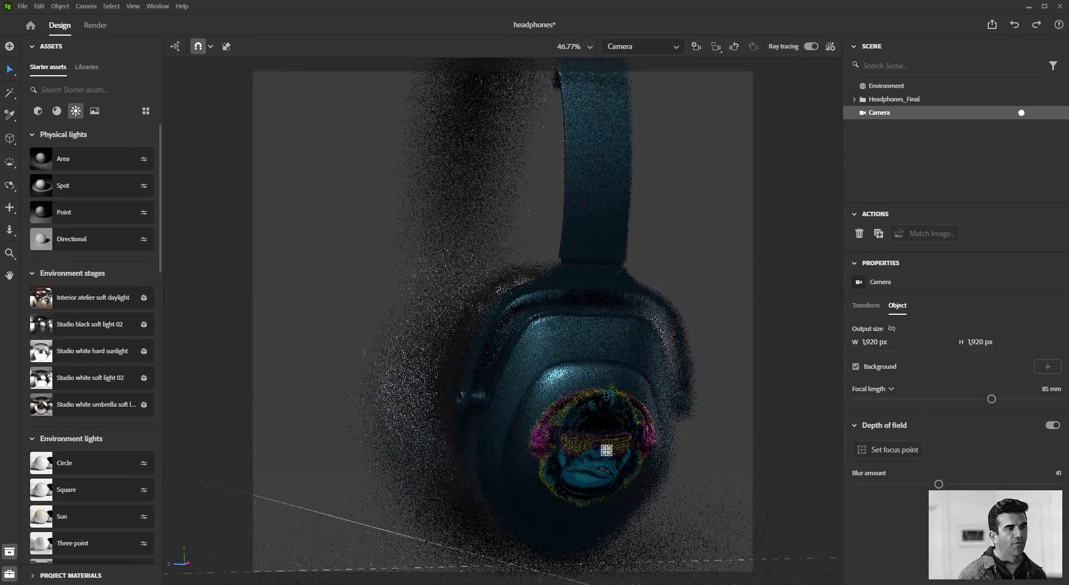
scroll(592, 339, up, 2)
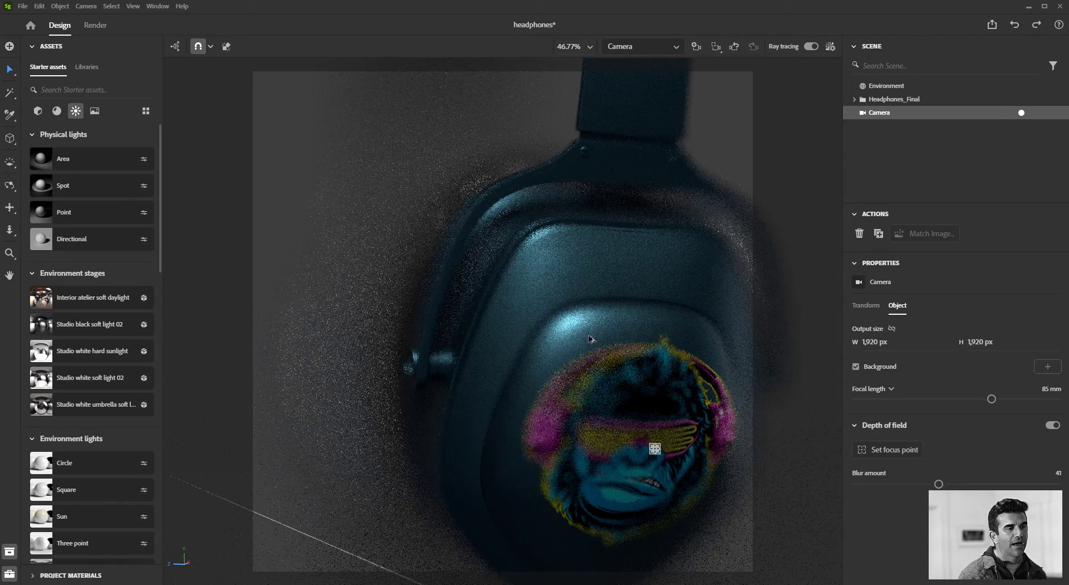
scroll(594, 381, up, 2)
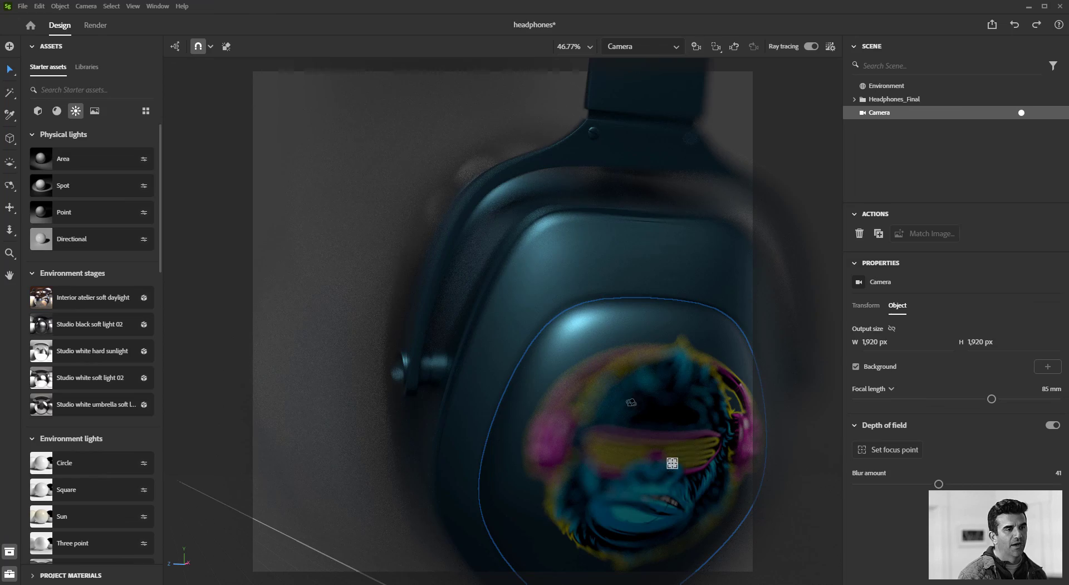
middle_drag(627, 400, 578, 371)
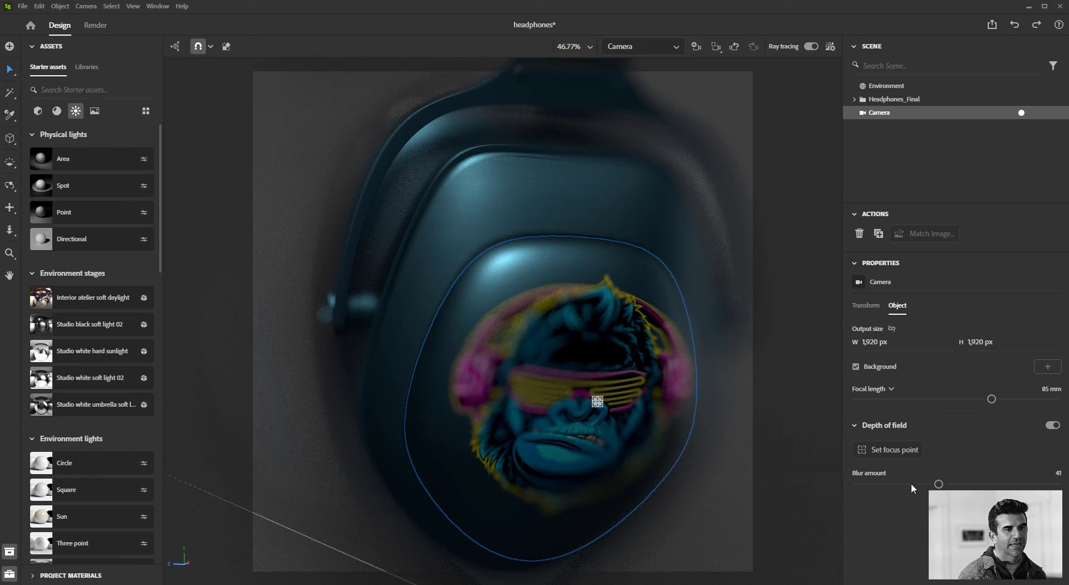
drag(938, 484, 887, 484)
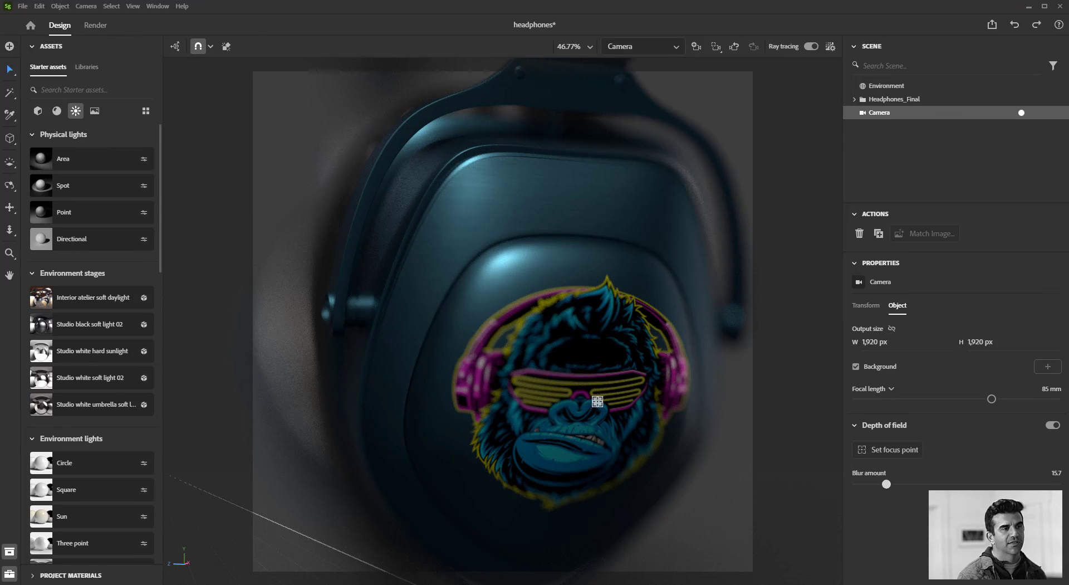
Select the environment and rotate its lighting so the highlight falls across the upper face of the ear cup
click(568, 565)
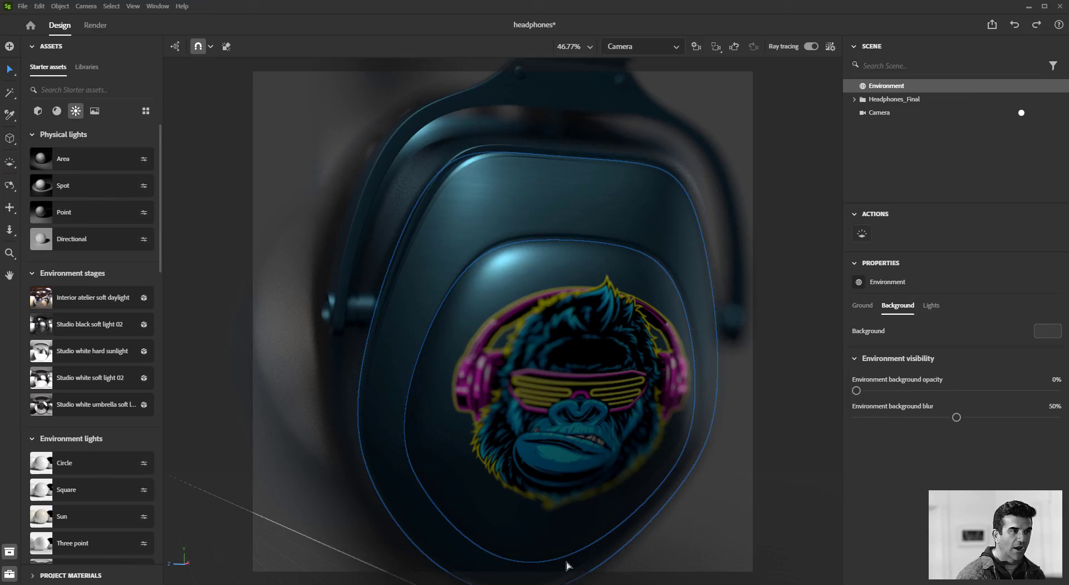
mouse_move(549, 486)
alt+mouse_down()
mouse_move(444, 470)
mouse_move(647, 507)
alt+mouse_up()
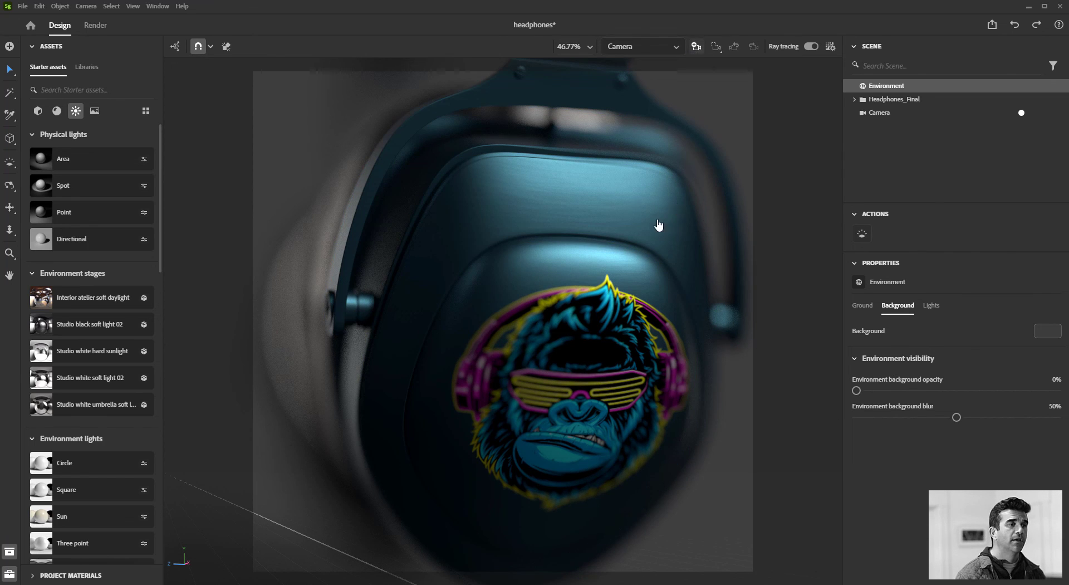
Add a second camera, orbit it to view the ear cup from another angle, and turn off its depth of field
right_drag(573, 243, 1019, 347)
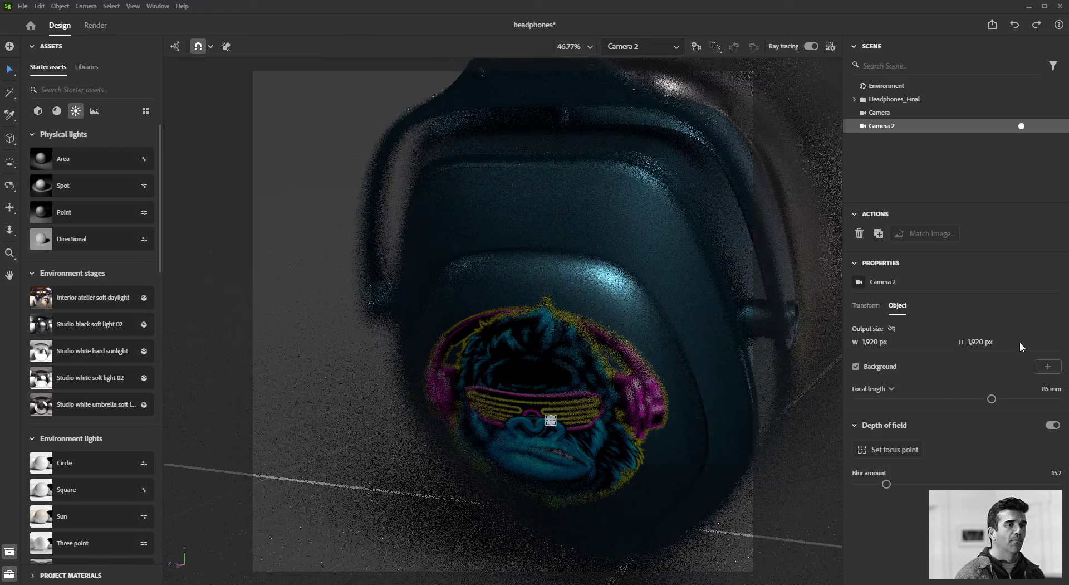
click(1052, 425)
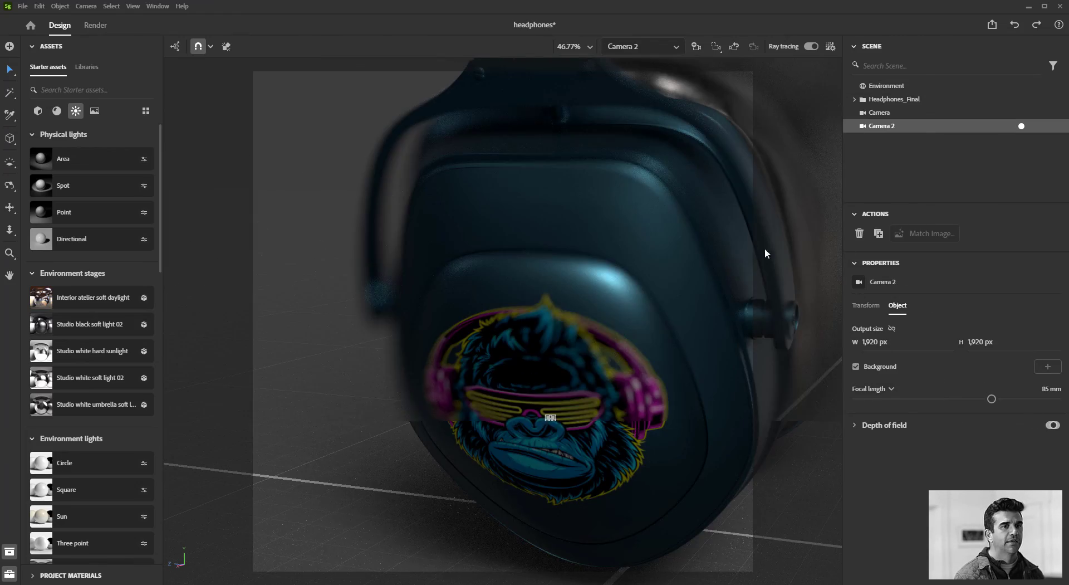
Pull Camera 2 back and orbit it to show the whole headphones, and set its output height to 1,080 px
scroll(707, 249, down, 5)
right_drag(650, 225, 580, 228)
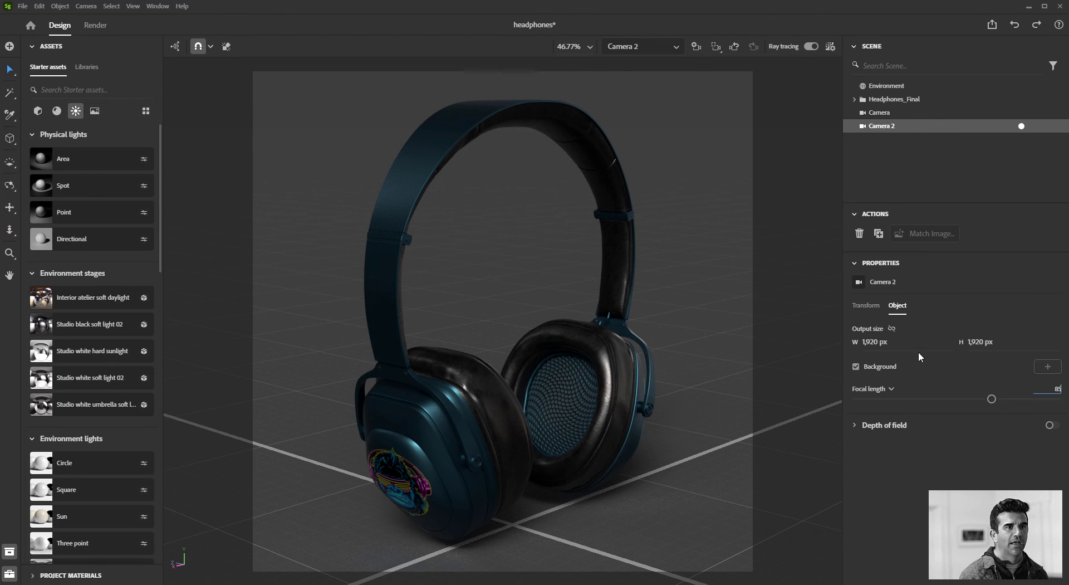
key(Return)
click(978, 341)
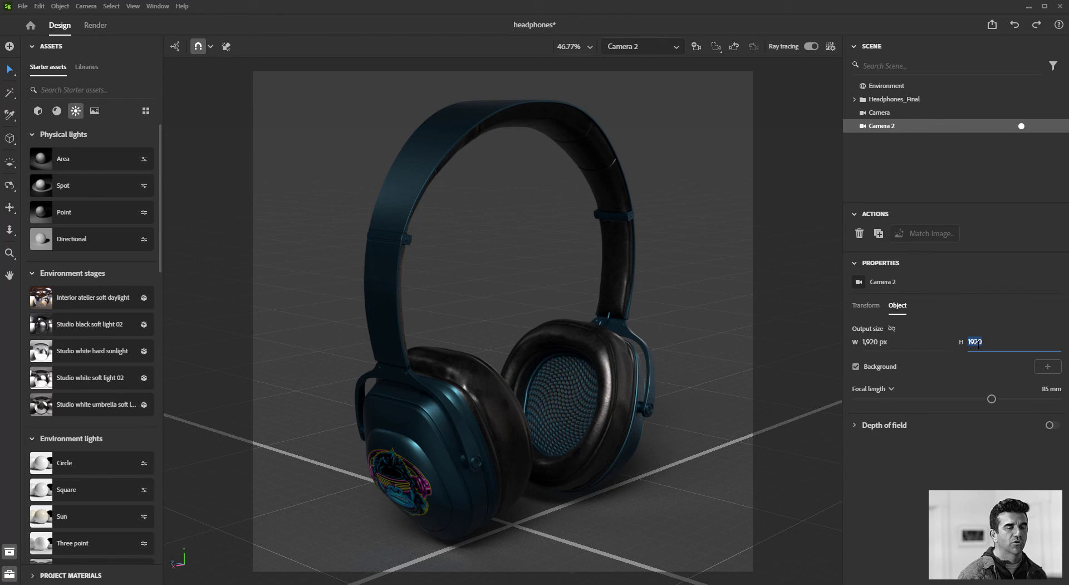
text(1,)
text(080)
key(Return)
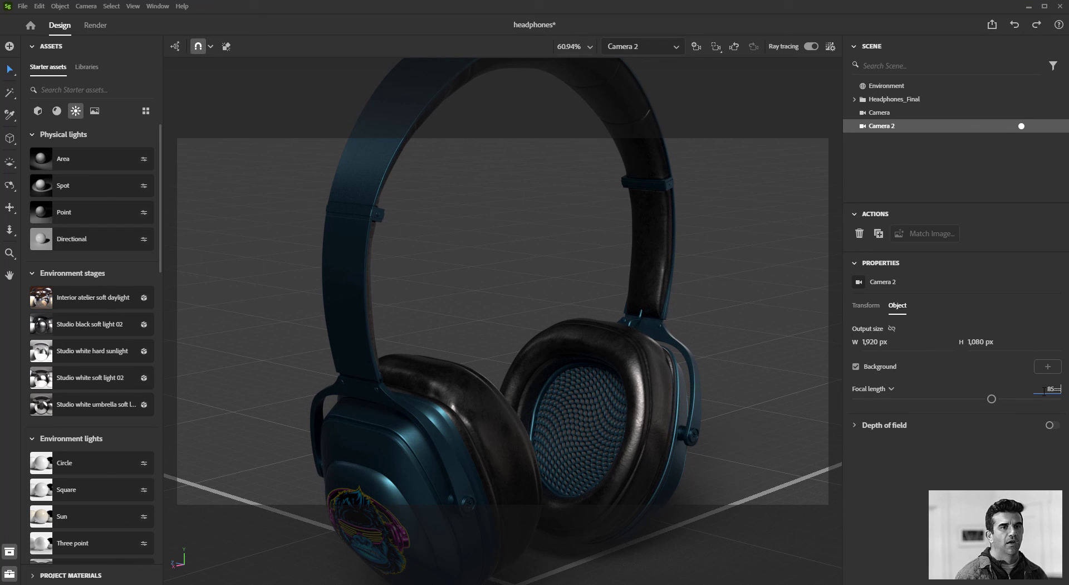
Set Camera 2's focal length to 20 mm and reframe the headphones larger from a low angle
key(Return)
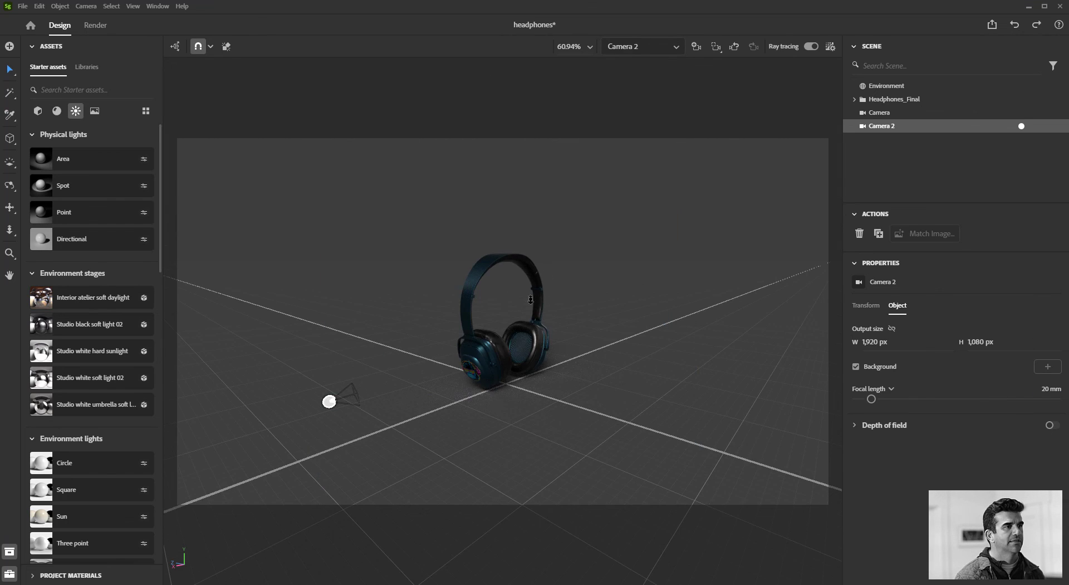
scroll(643, 307, up, 5)
scroll(644, 307, down, 3)
right_drag(643, 307, 548, 246)
alt+drag(549, 246, 615, 254)
Switch between the views of Camera and Camera 2 to compare their framing, ending on Camera 2
click(656, 52)
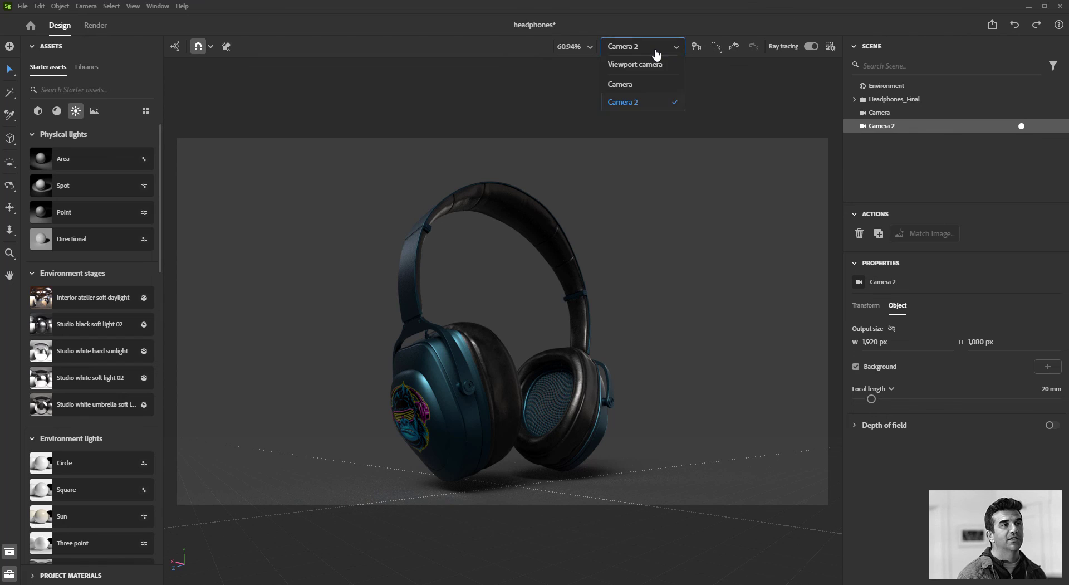
click(647, 89)
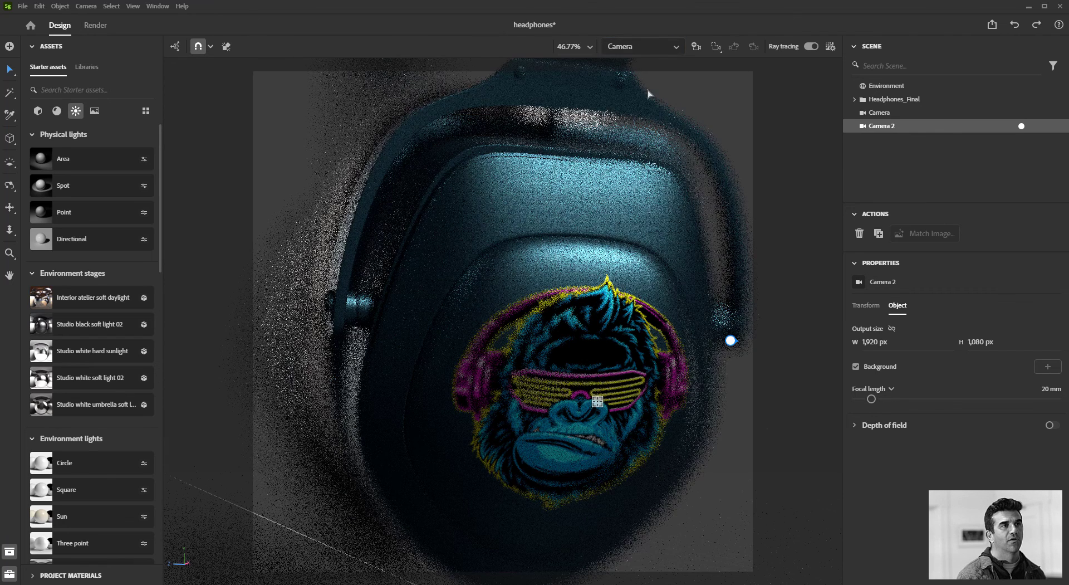
click(645, 46)
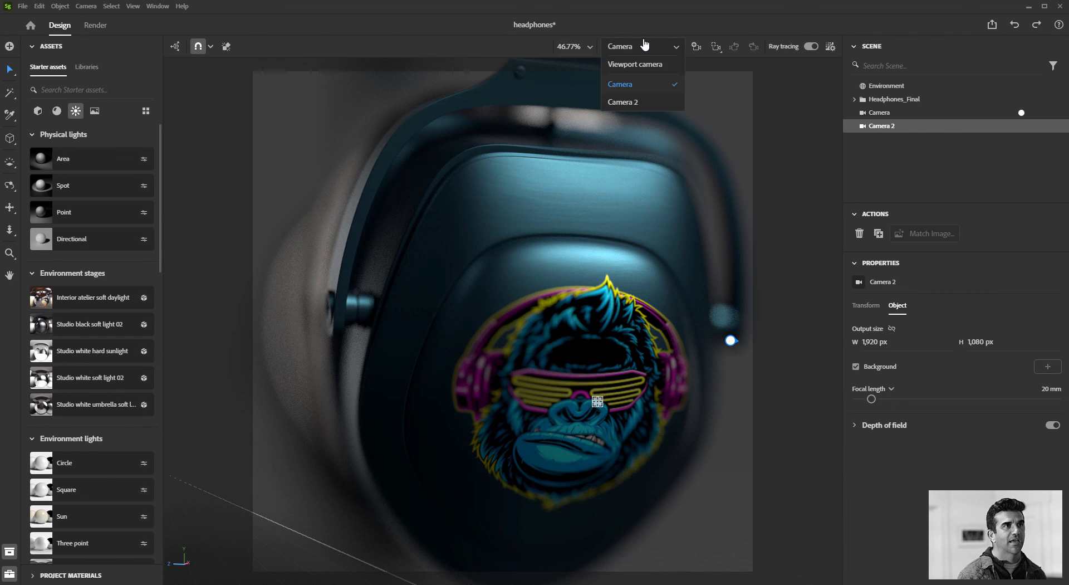
click(641, 103)
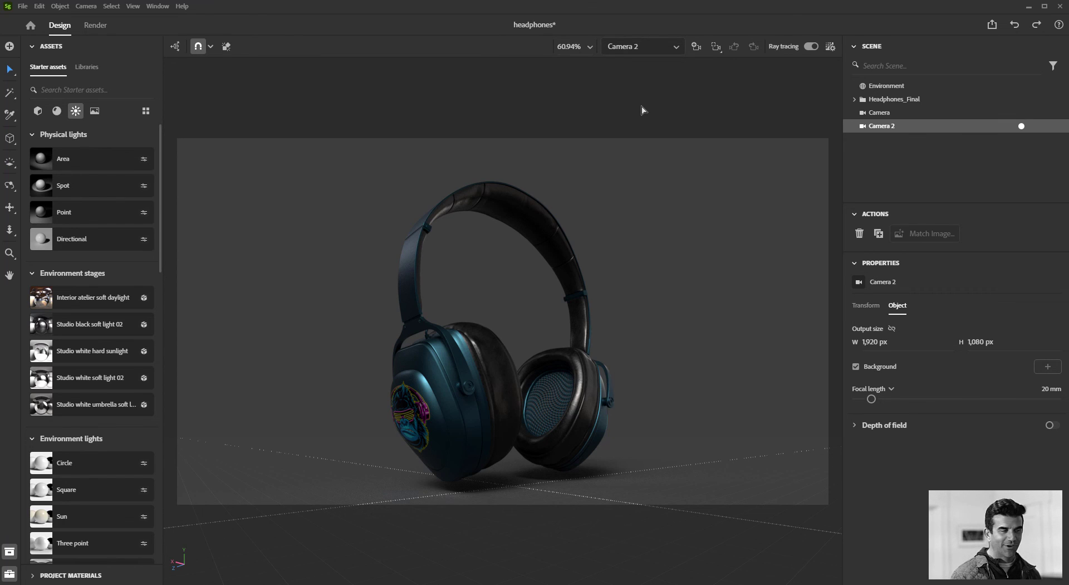
key(Page_Down)
key(Page_Up)
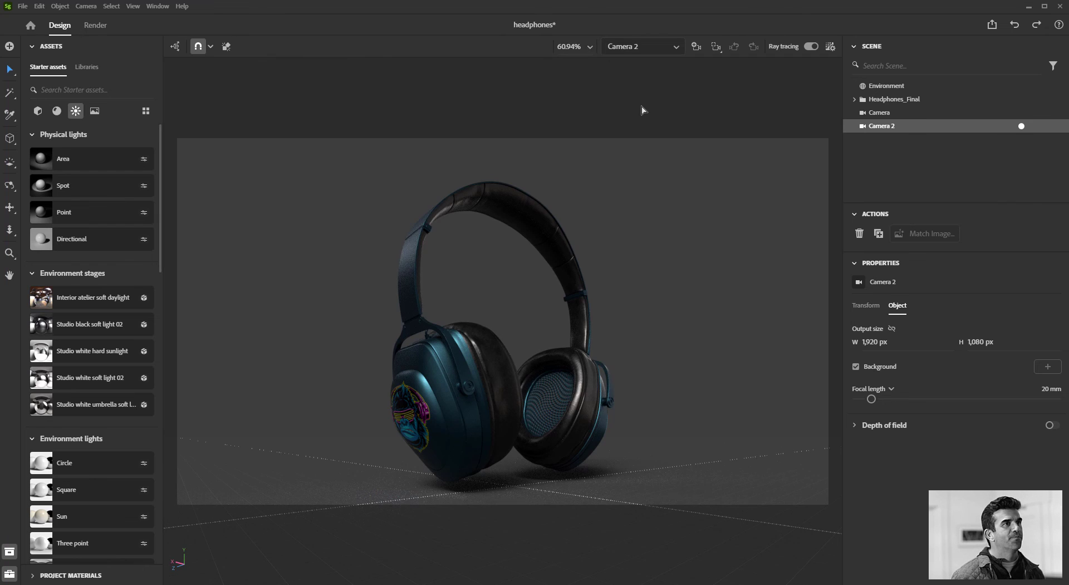
key(Page_Down)
key(Page_Up)
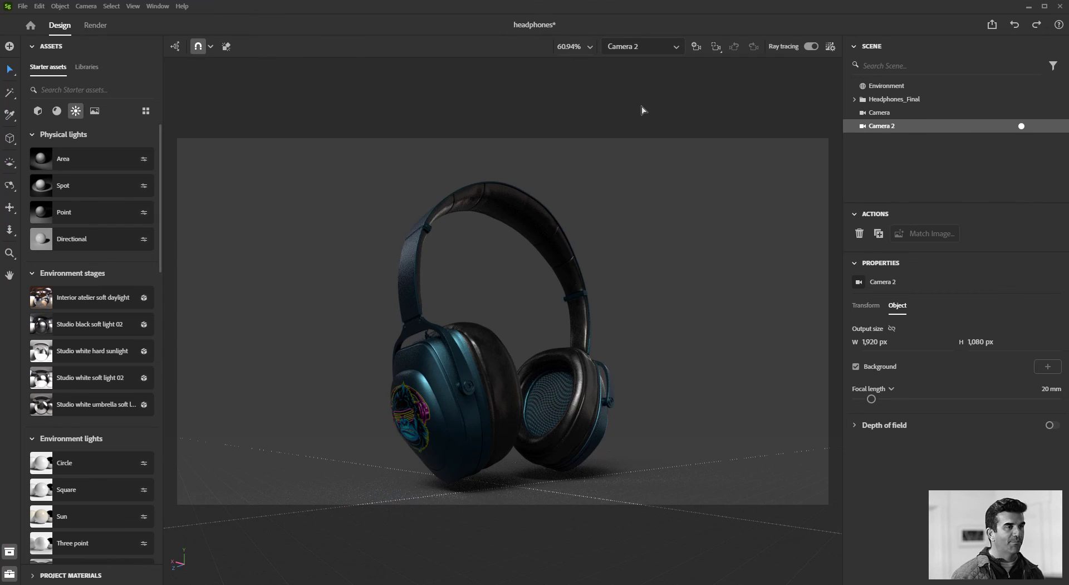
Toggle between the viewport camera and Camera 2, and finish by showing the view of Camera
key(ctrl+z)
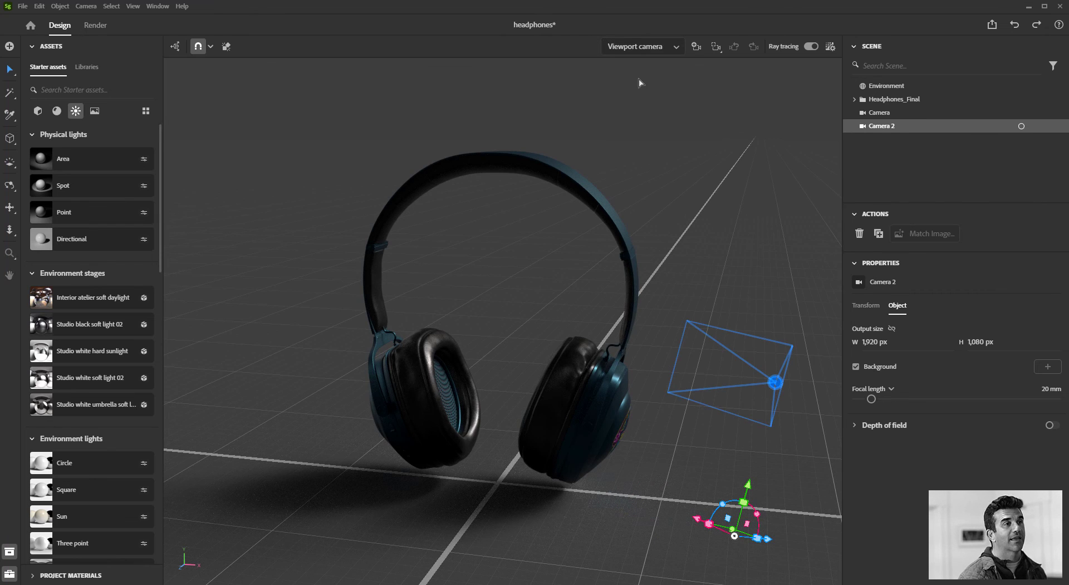
key(ctrl+shift+z)
key(ctrl+z)
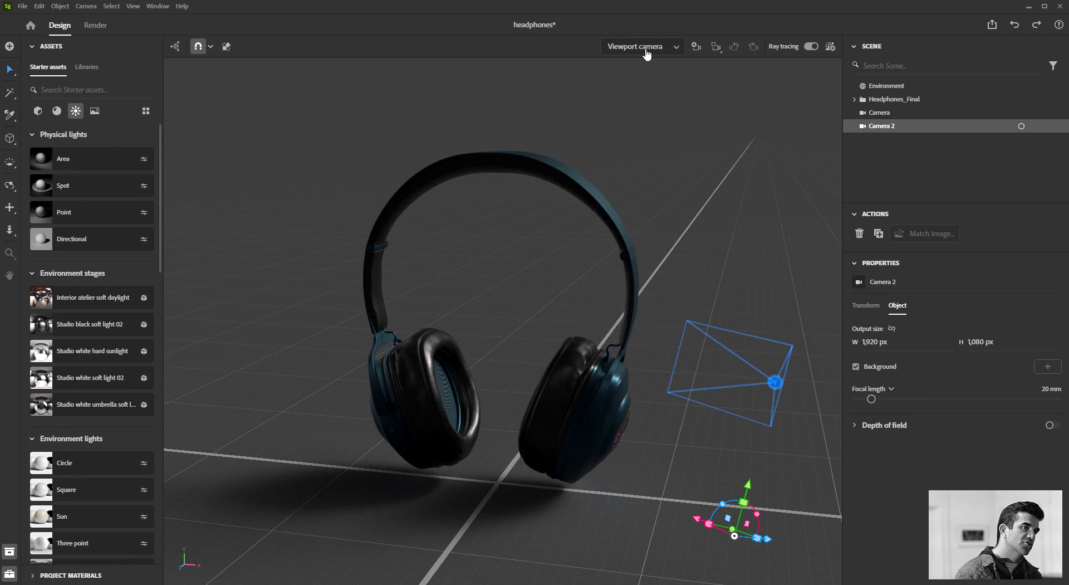
key(ctrl+shift+z)
click(646, 52)
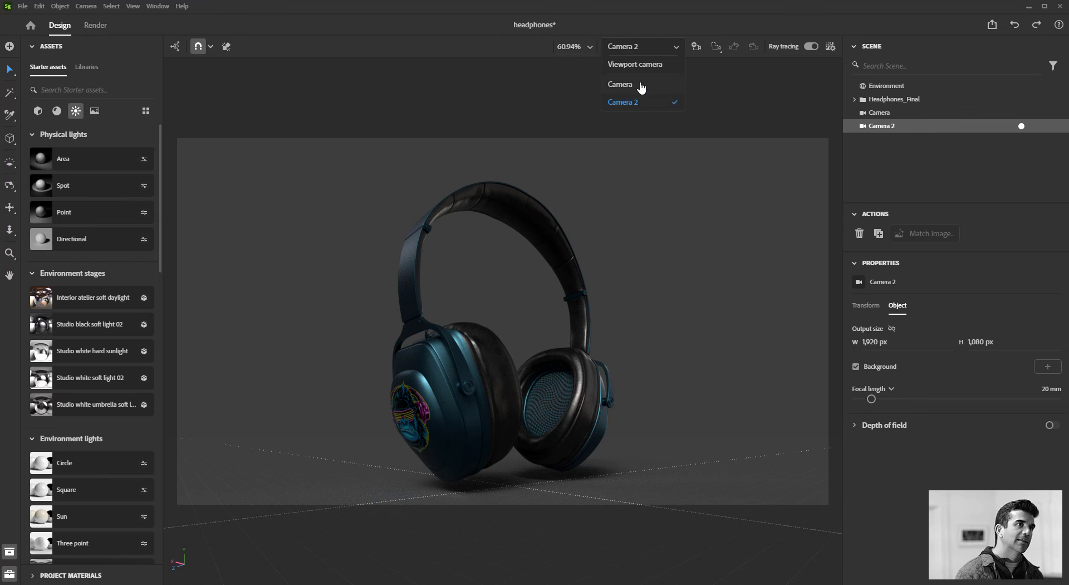
click(641, 85)
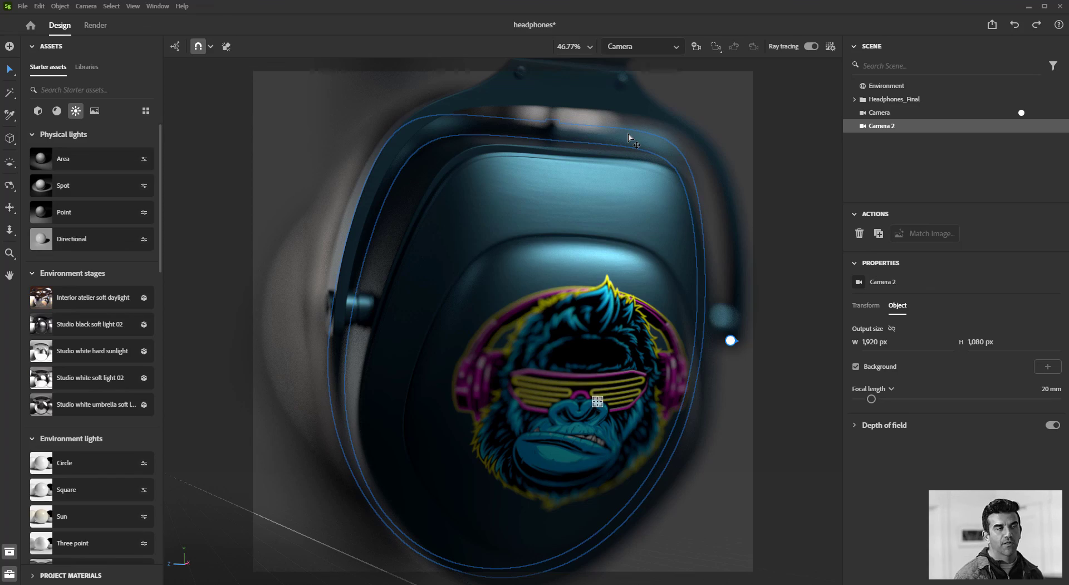
Orbit around the headphones in the viewport camera and return to the close-up view of Camera
key(Tab)
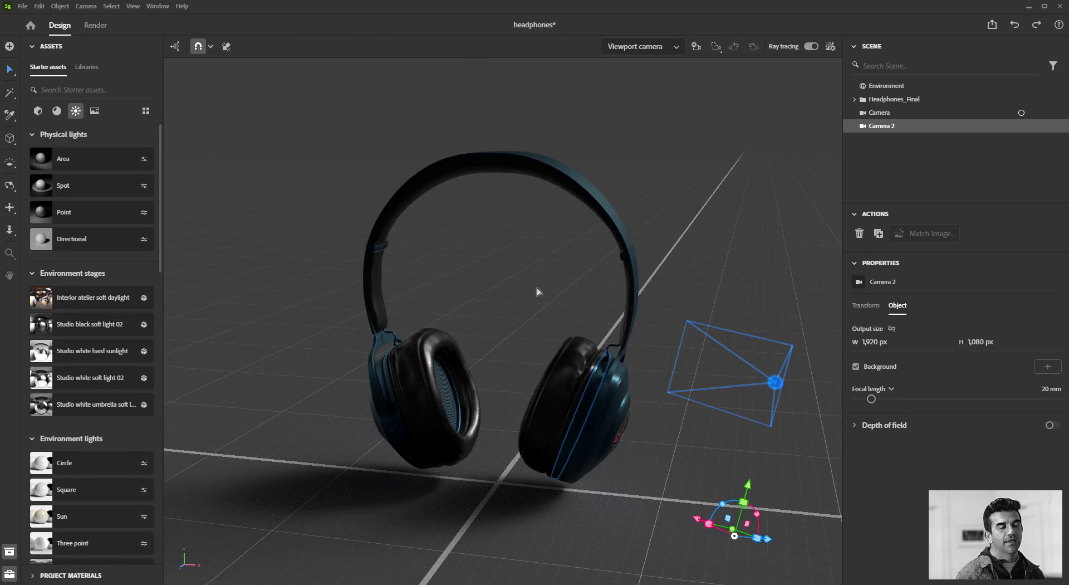
alt+drag(623, 282, 530, 281)
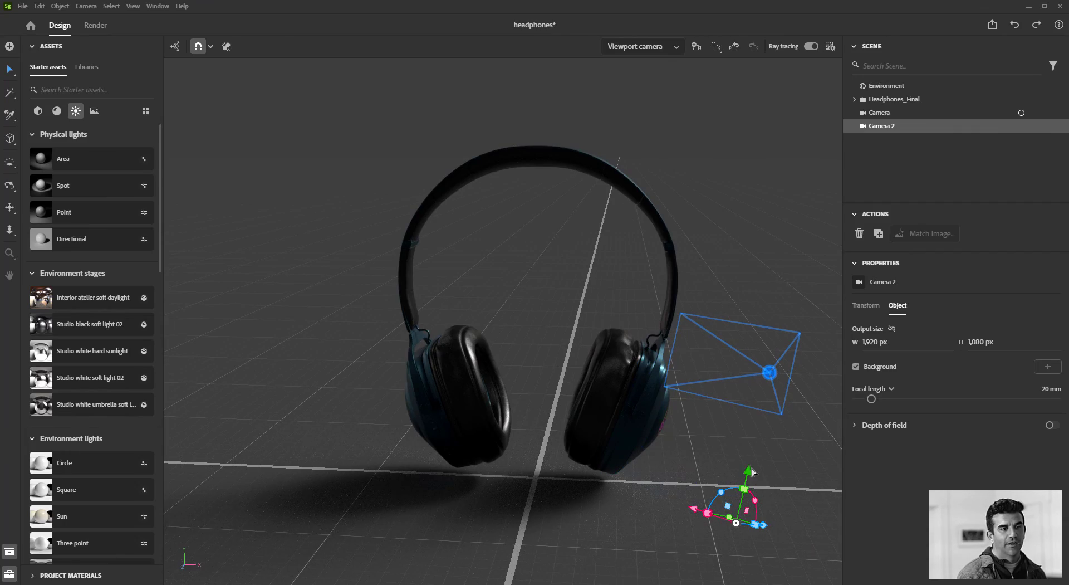
key(Tab)
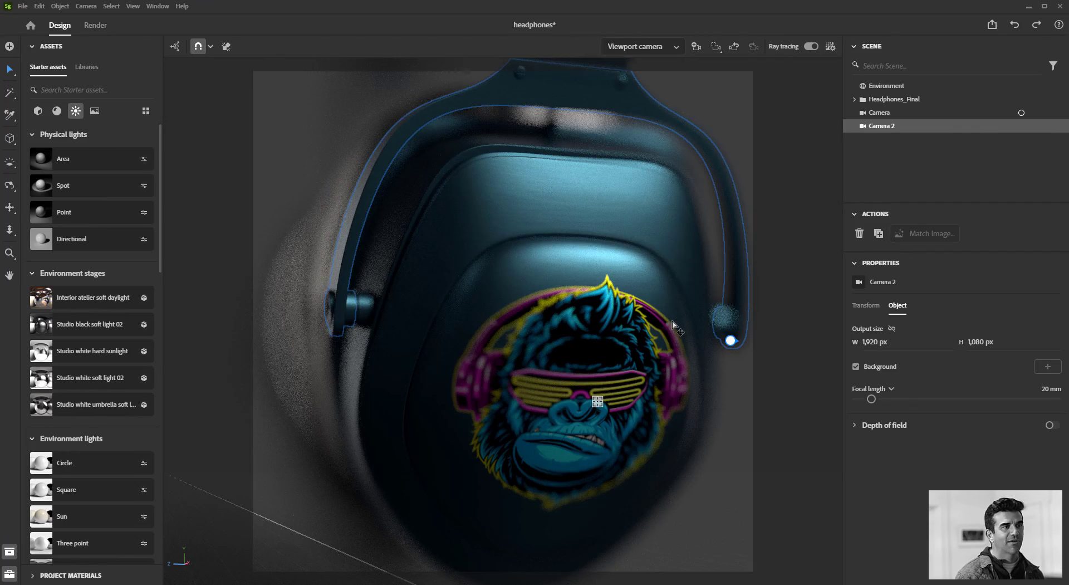
Orbit Camera around the ear cups and step its view back and forward with the camera undo and redo
alt+drag(528, 268, 641, 279)
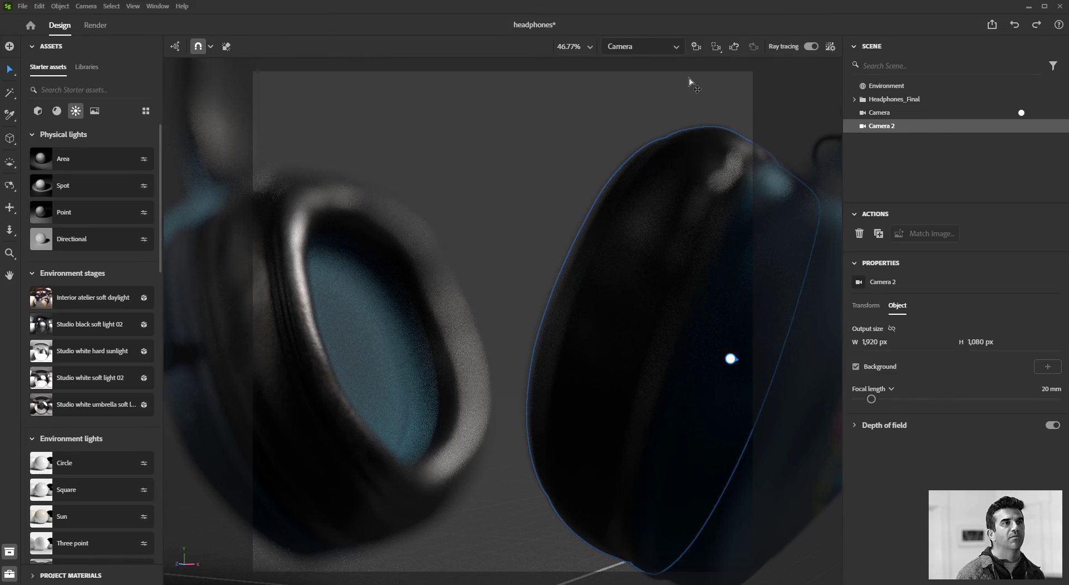
click(734, 49)
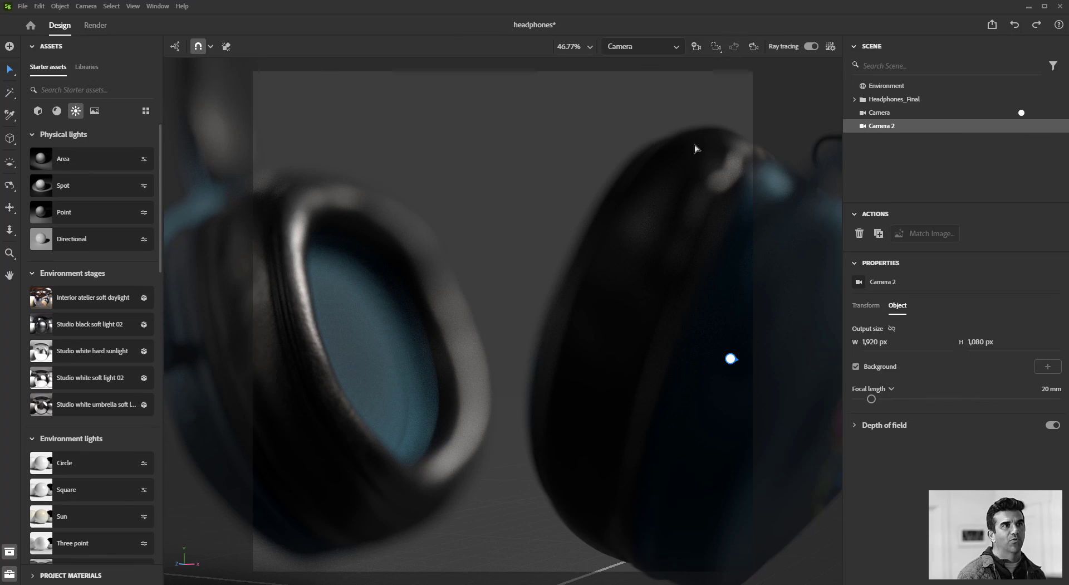
click(753, 46)
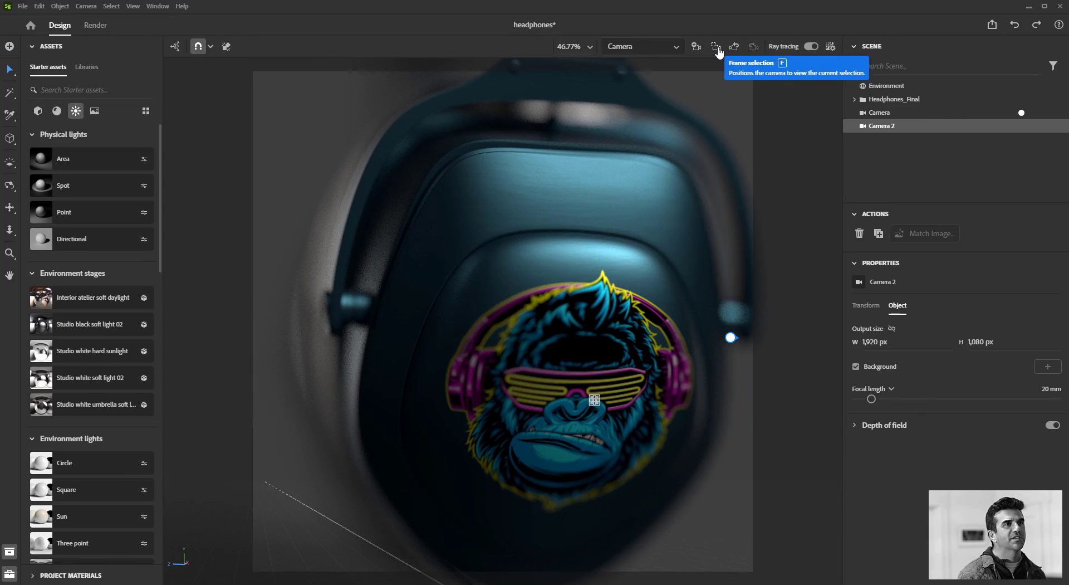
Select the ear cup cover with the gorilla graphic and frame the camera on that selection
click(624, 290)
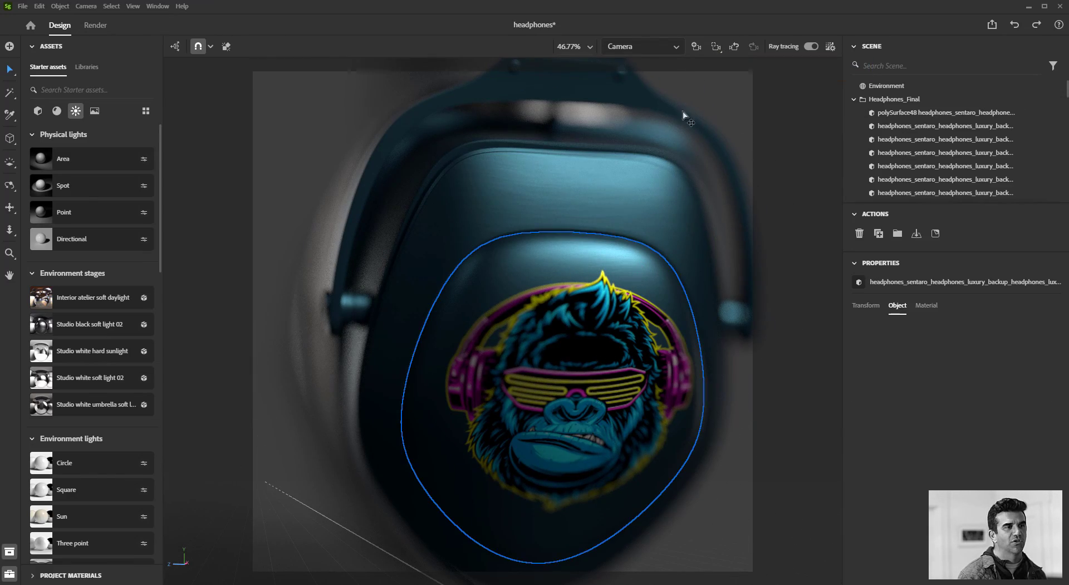
click(716, 47)
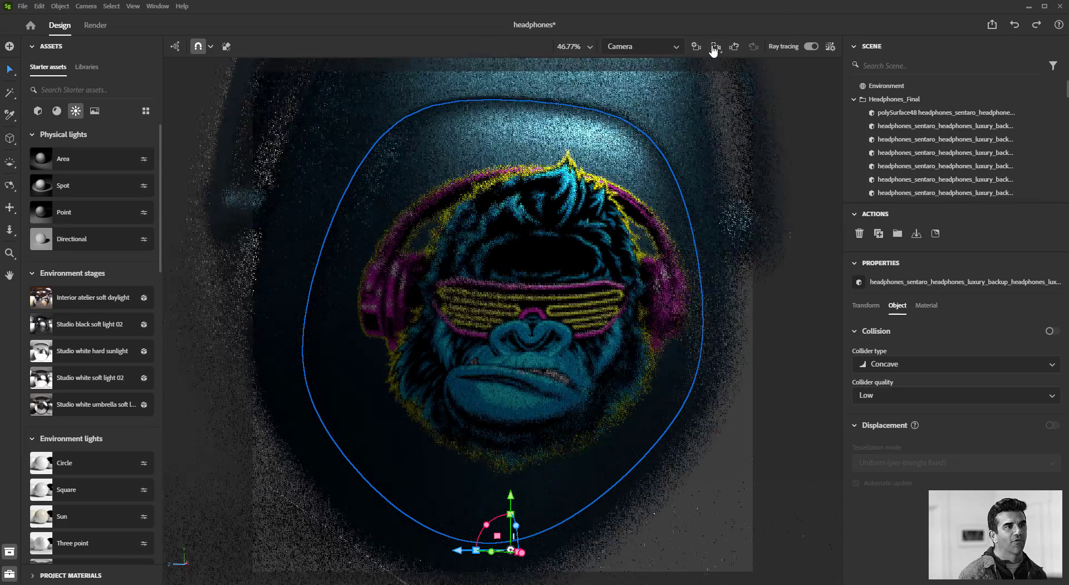
scroll(644, 177, down, 5)
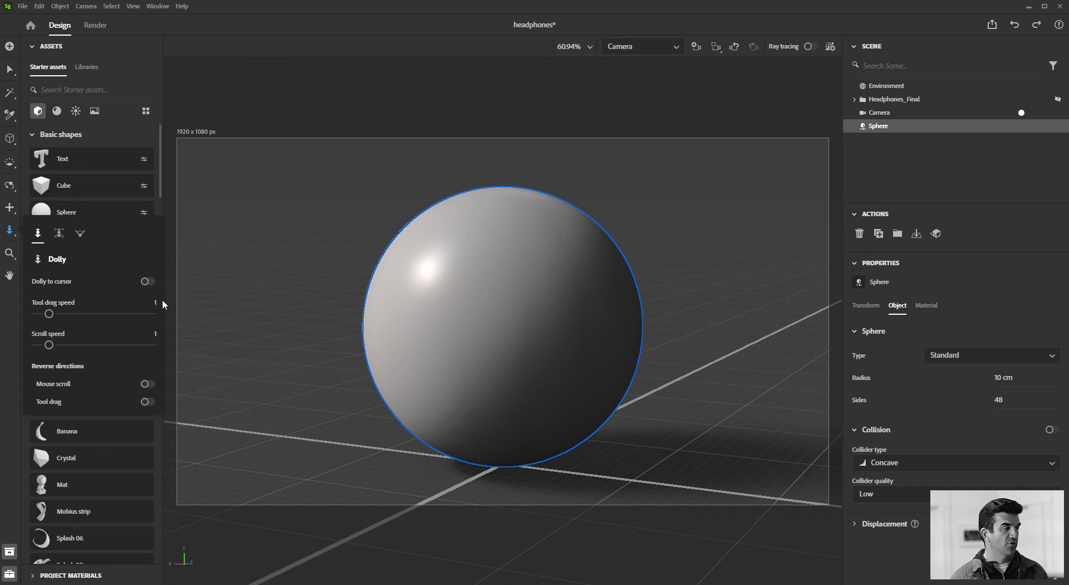
Use the dolly zoom tool on the sphere to change the camera's perspective while roughly holding the sphere's size in frame
click(9, 230)
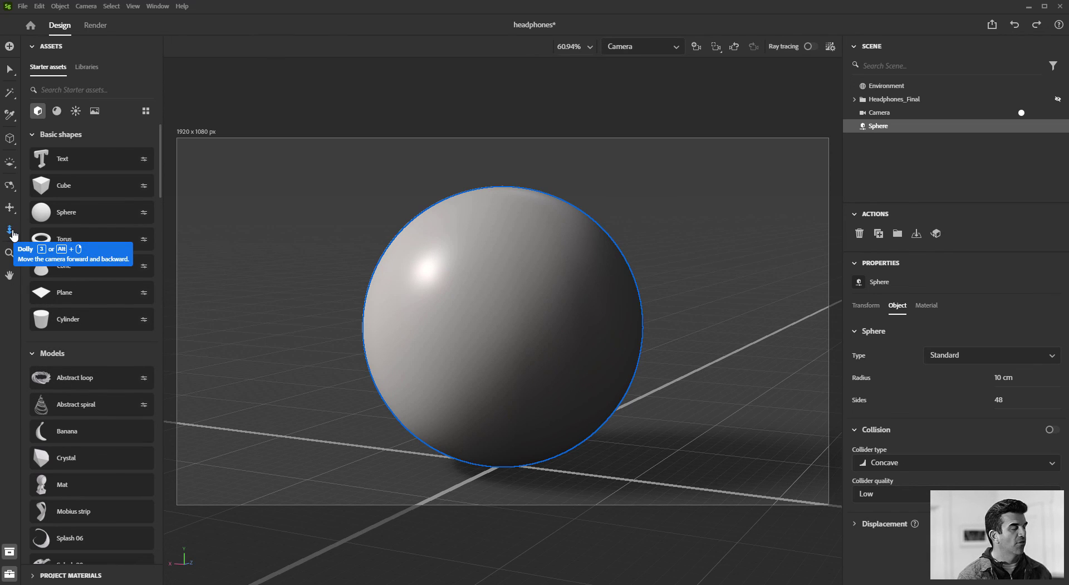
click(12, 232)
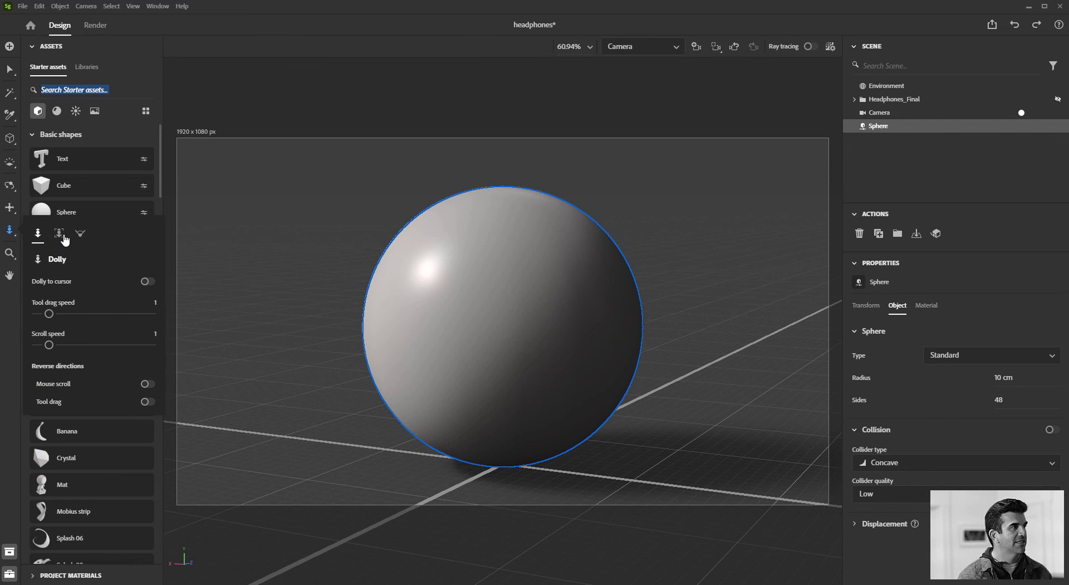
click(59, 234)
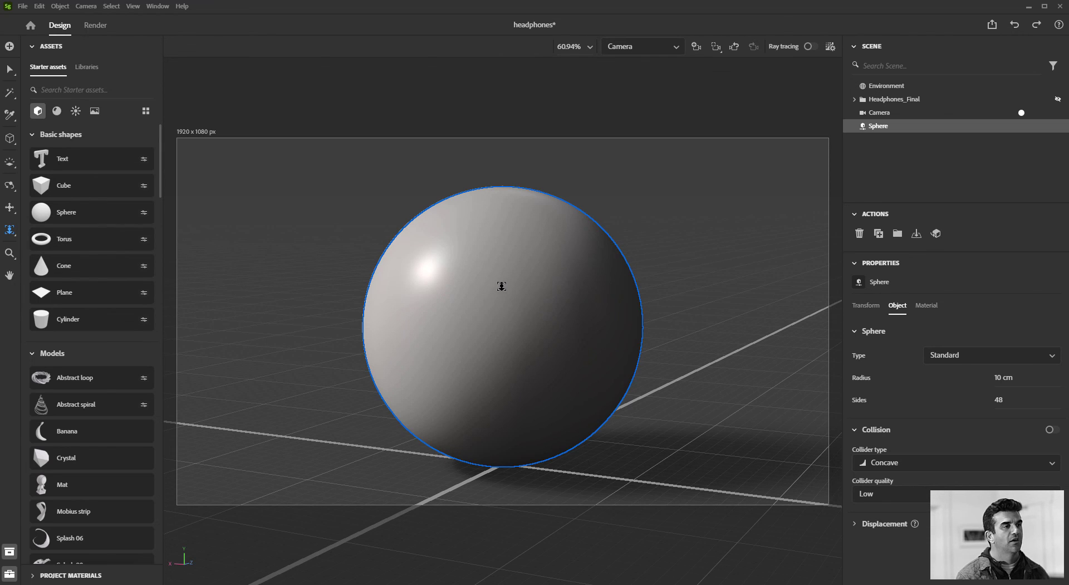
drag(506, 248, 457, 272)
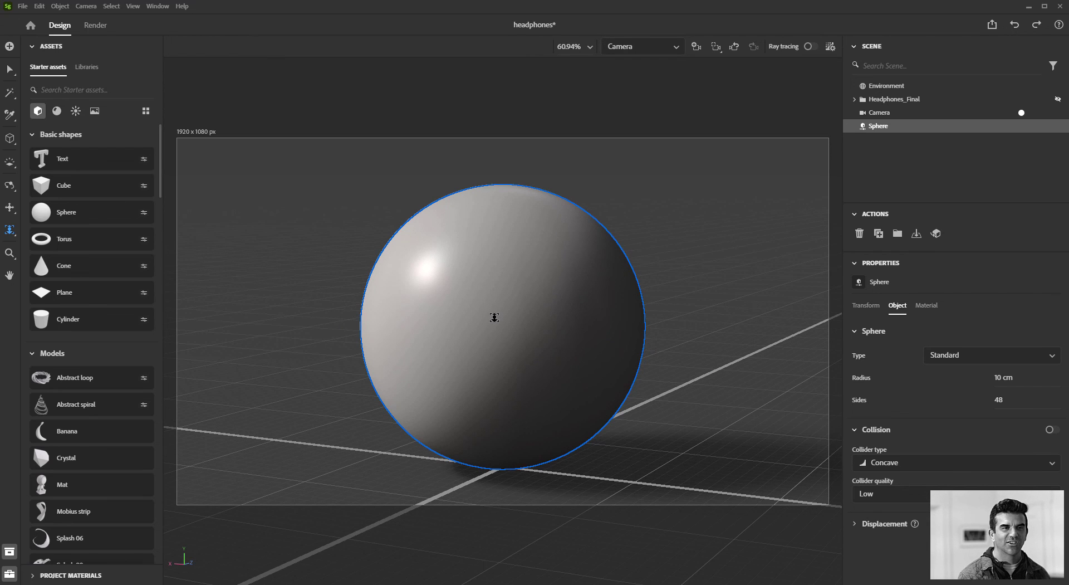
drag(500, 369, 474, 498)
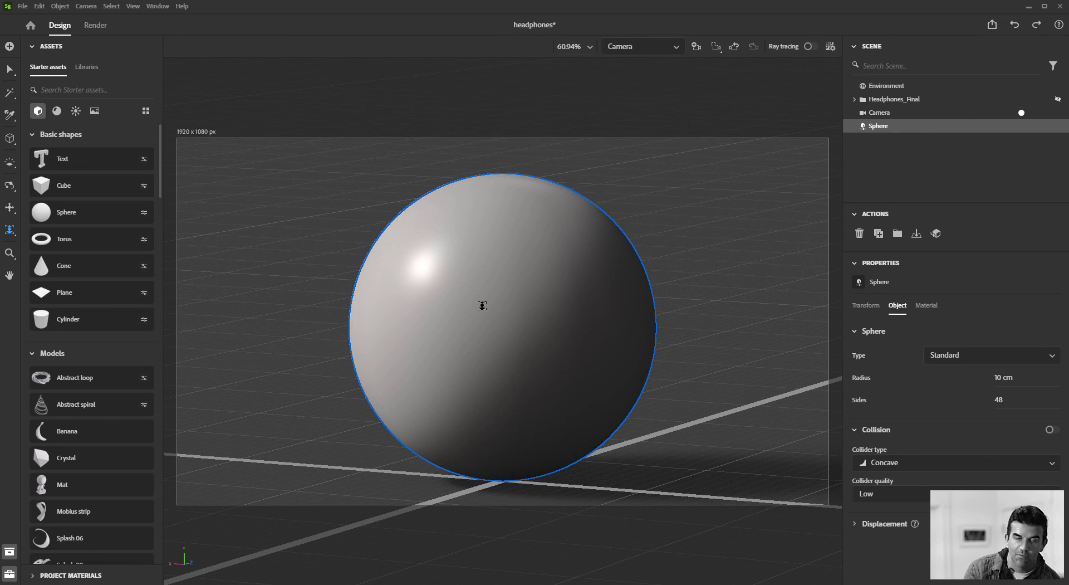